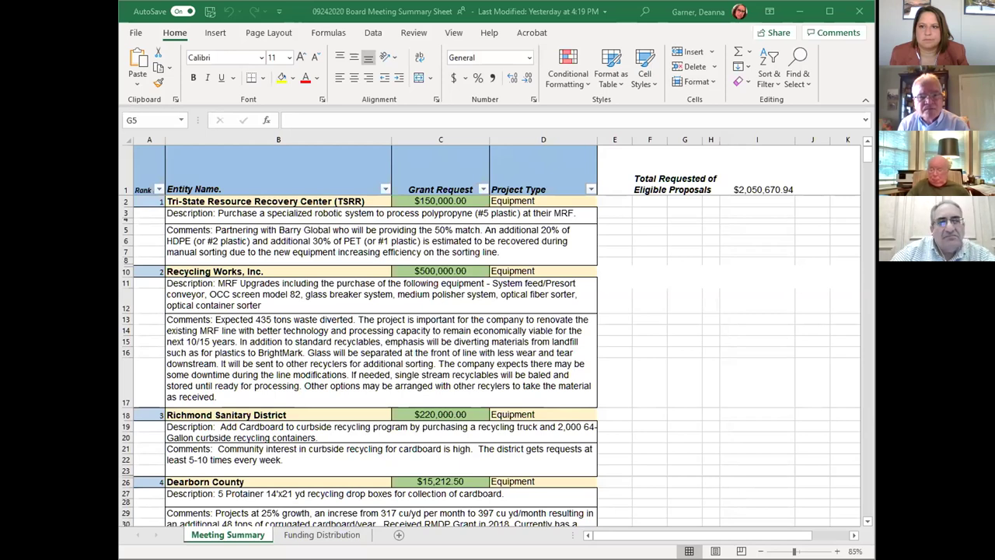
On the Funding Distribution sheet, enter TSRR as the first entity with $150,000 as its amount funded.
left_click(684, 229)
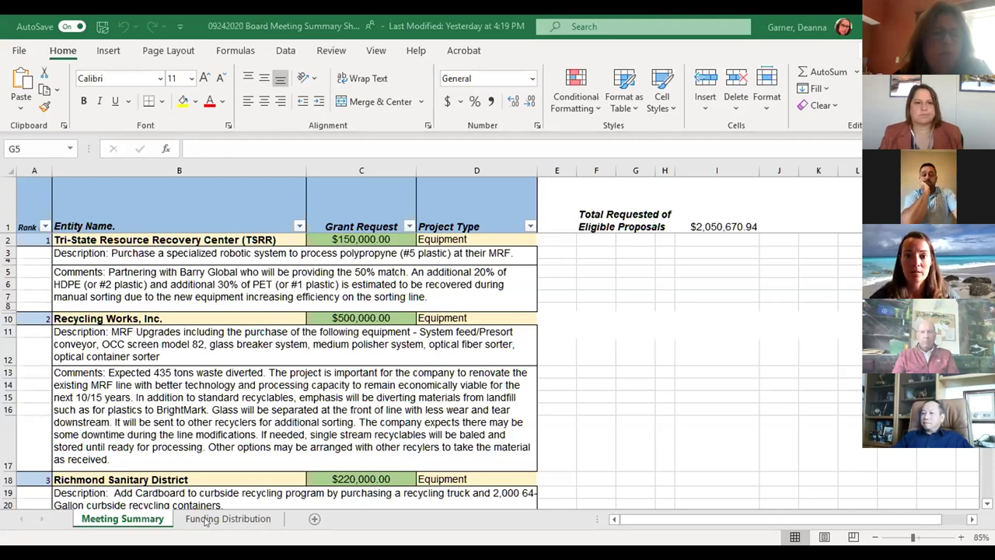
left_click(635, 270)
left_click(232, 517)
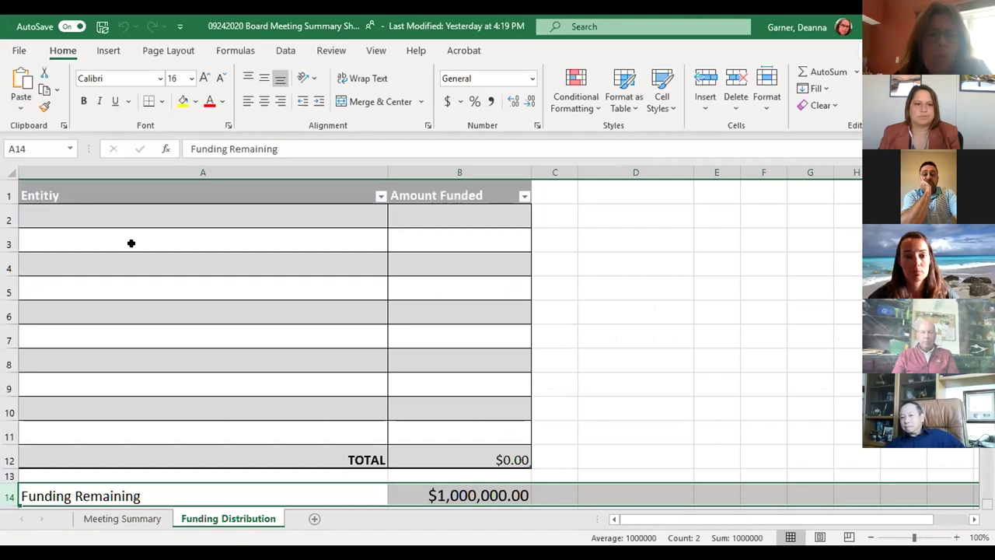
left_click(135, 220)
type("TSRR")
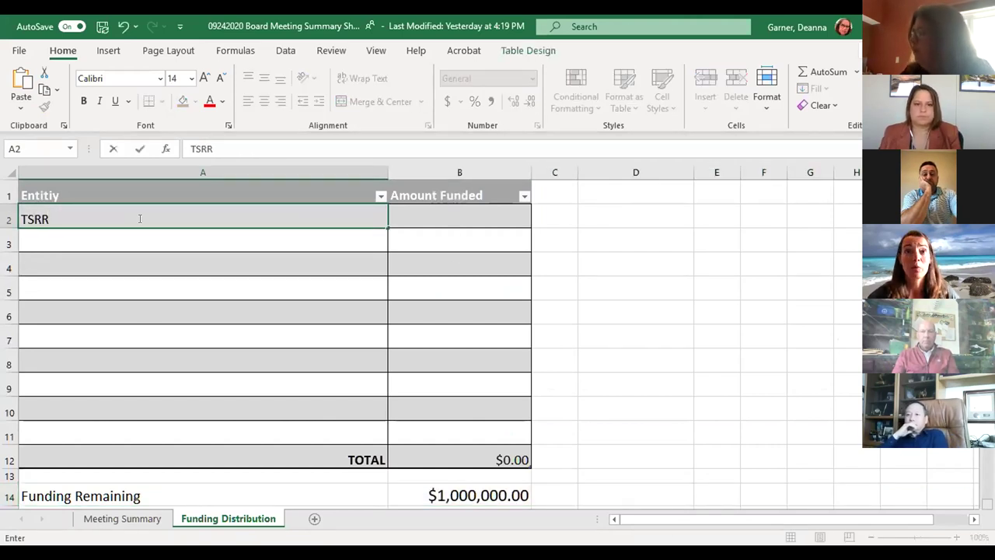
left_click(482, 211)
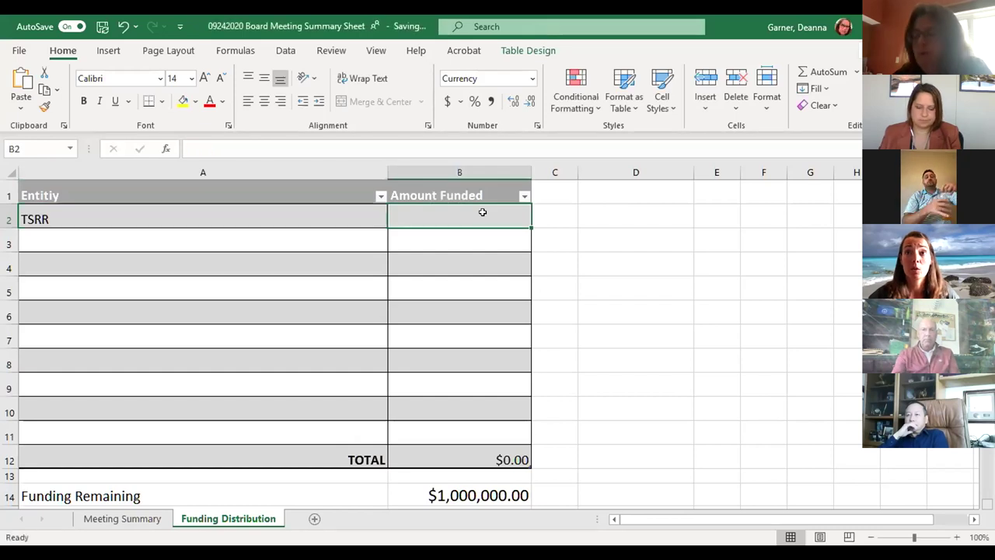
type("$15")
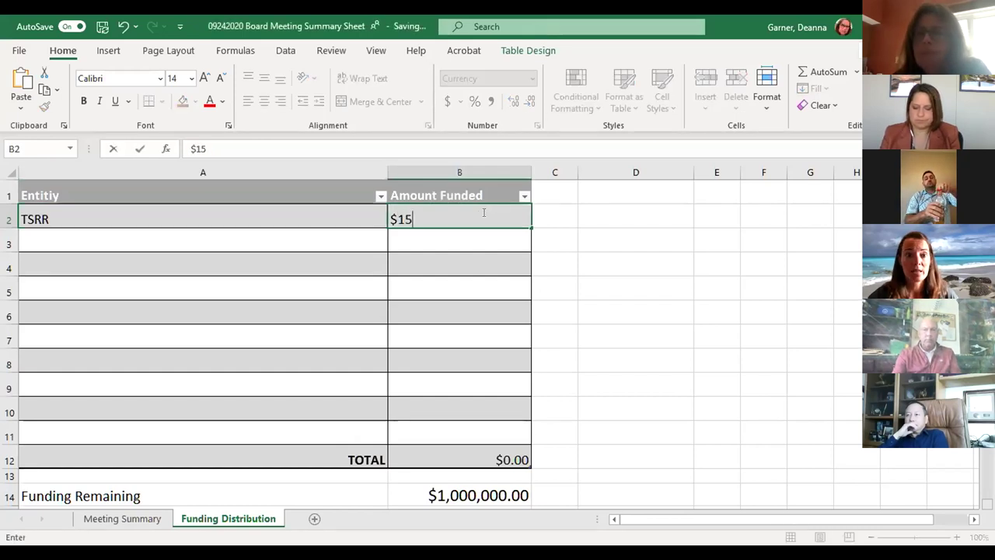
type("0,000")
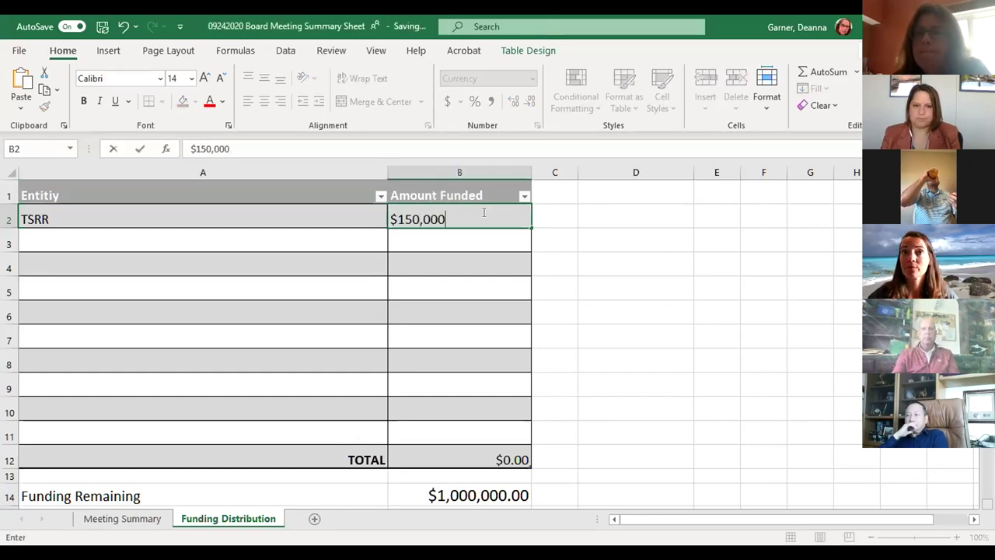
key("Return")
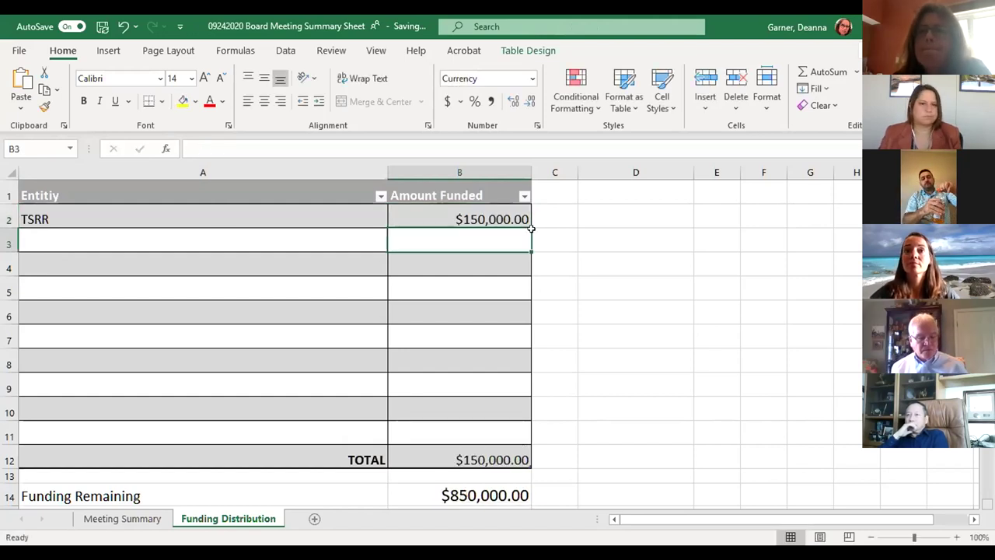
Change the first entity's name in cell A2 to "Tri-State SRR".
left_click_drag(530, 225, 24, 218)
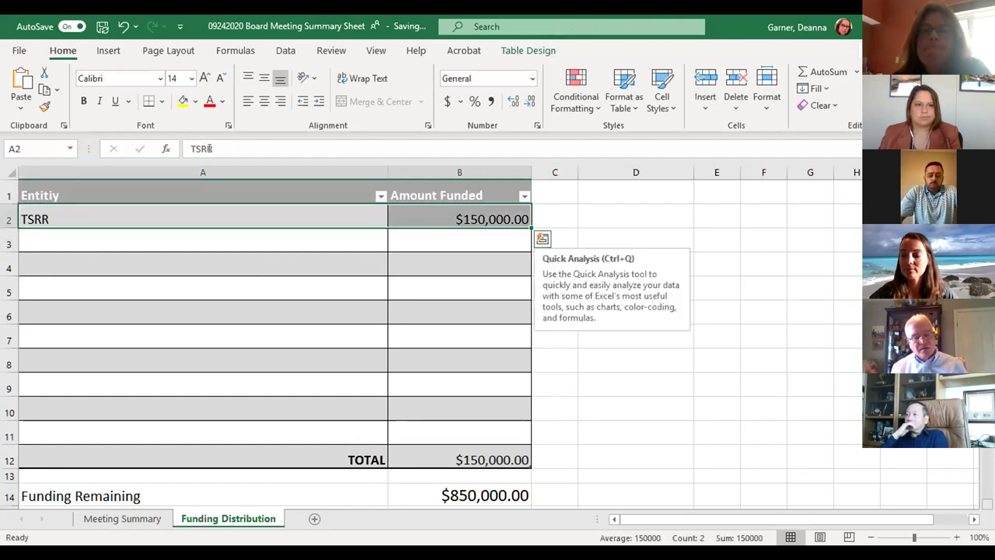
left_click(194, 146)
type("ri0")
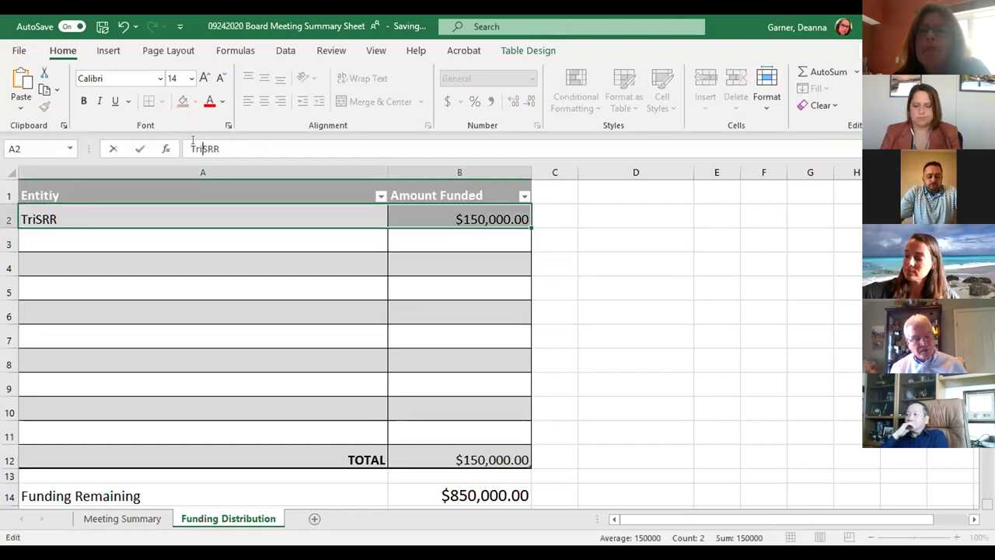
key("BackSpace")
type("-State")
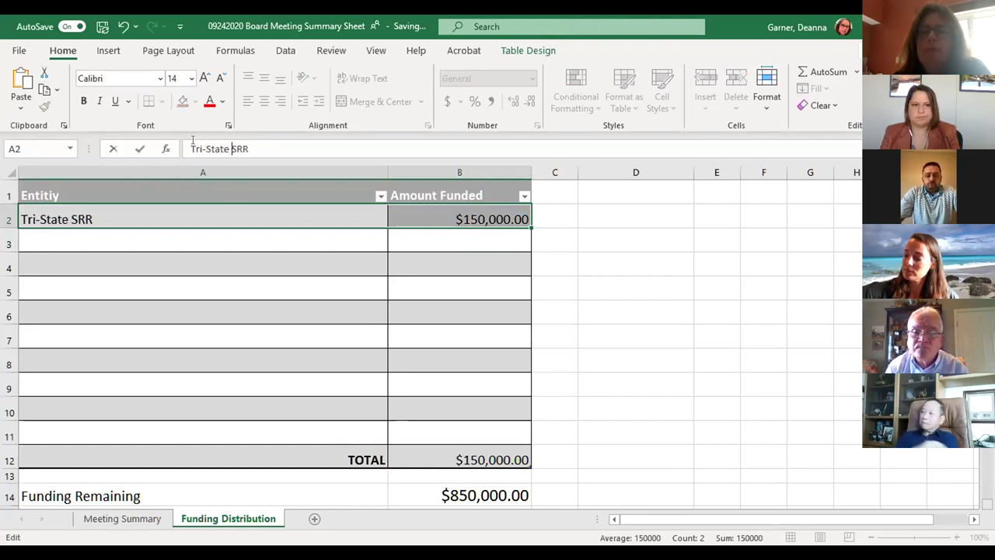
Check the entity's full name on the Meeting Summary sheet and set cell A2 of Funding Distribution to "Tri-State Resouce Recover Center".
left_click(97, 518)
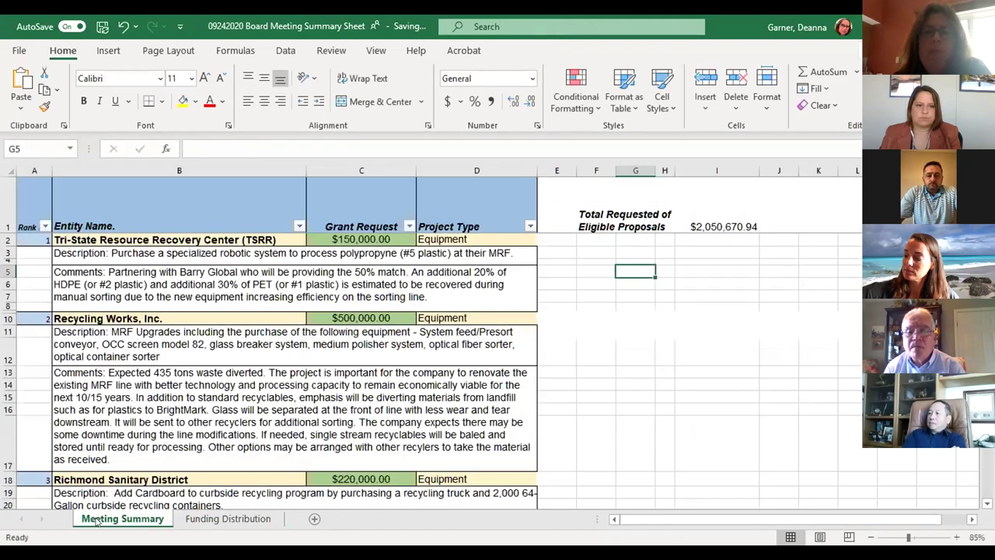
left_click(189, 521)
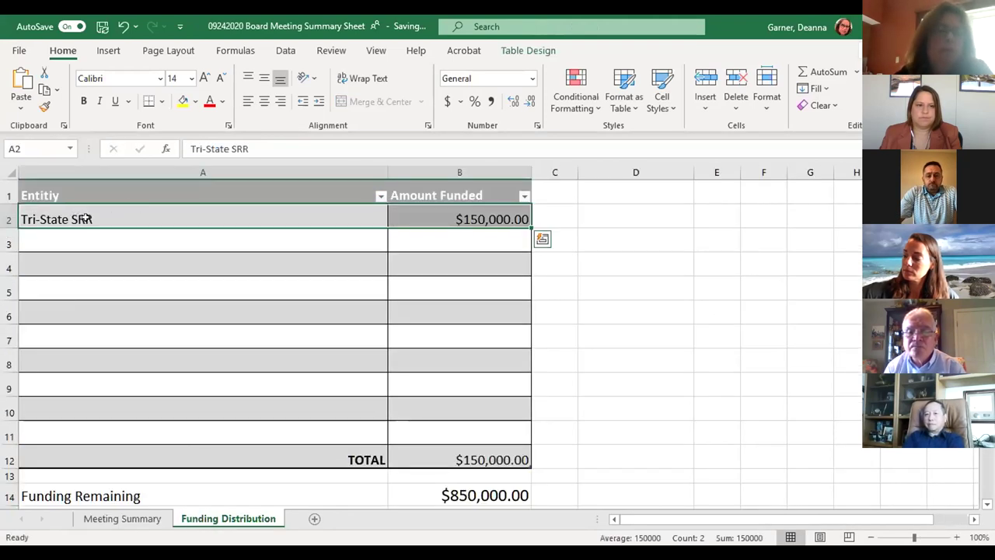
left_click_drag(248, 148, 231, 148)
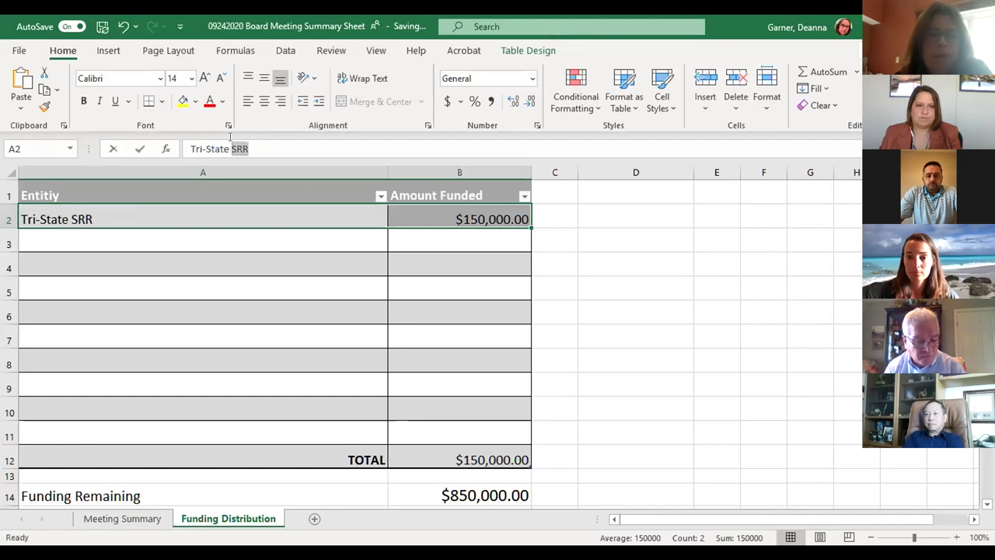
type("r")
key("BackSpace")
type("Resouce Recover Center")
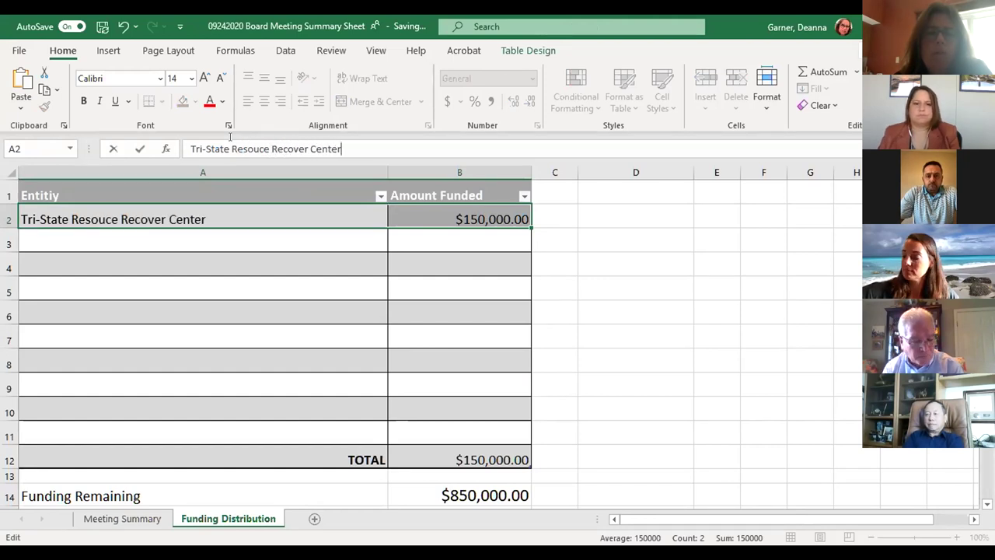
Review the ranked grant proposals on the Meeting Summary sheet, from Tri-State Resource Recovery Center down to Elliott Company of Indianapolis.
left_click(122, 518)
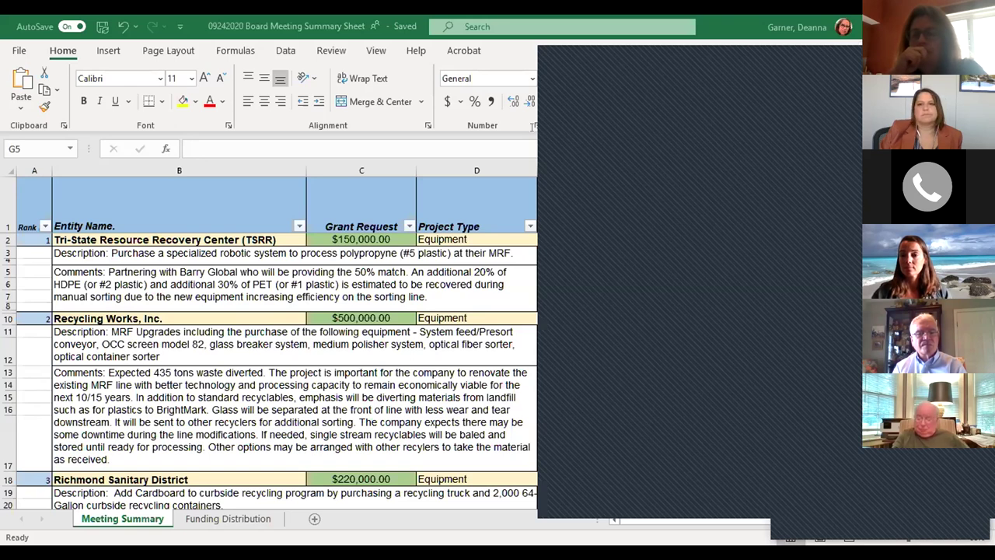
left_click(842, 48)
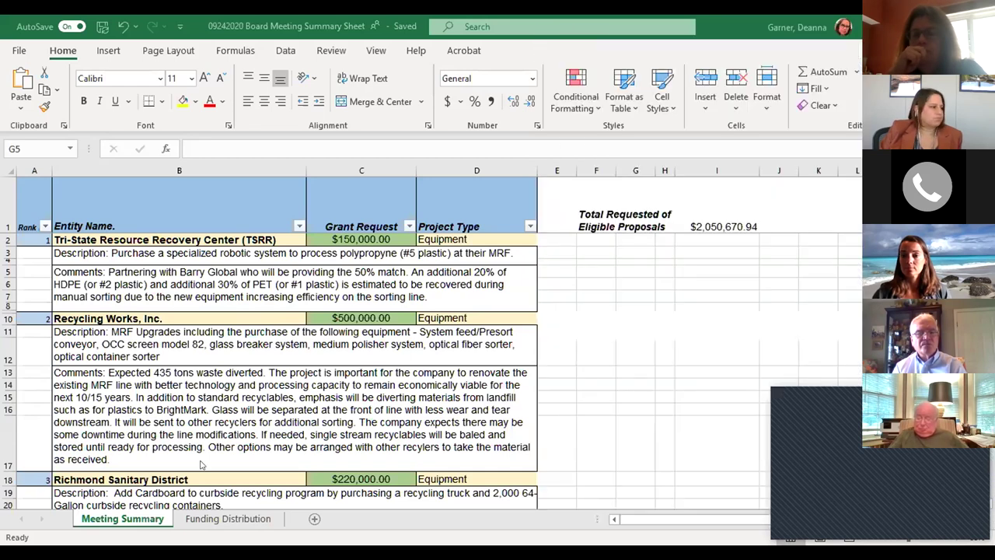
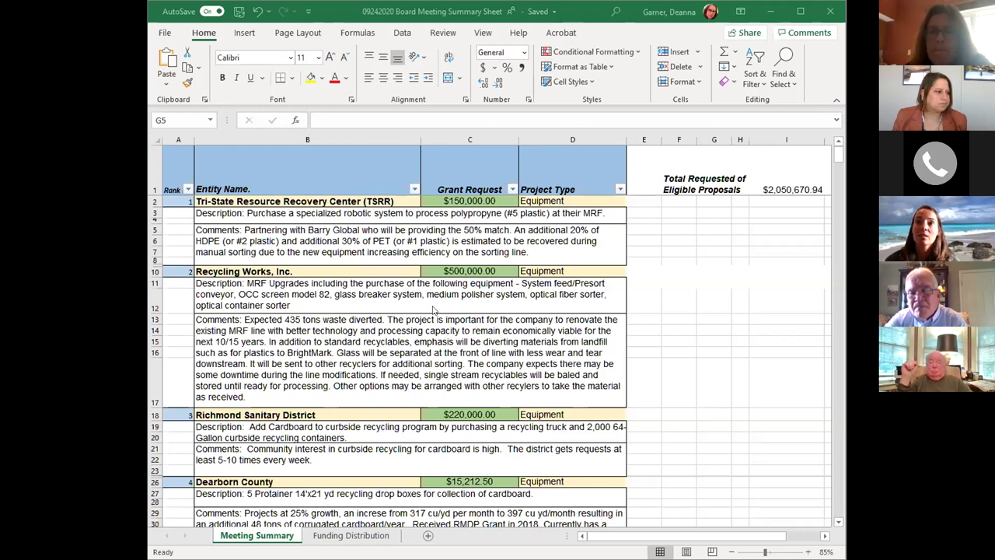
scroll(434, 309, "down", 4)
scroll(434, 309, "down", 5)
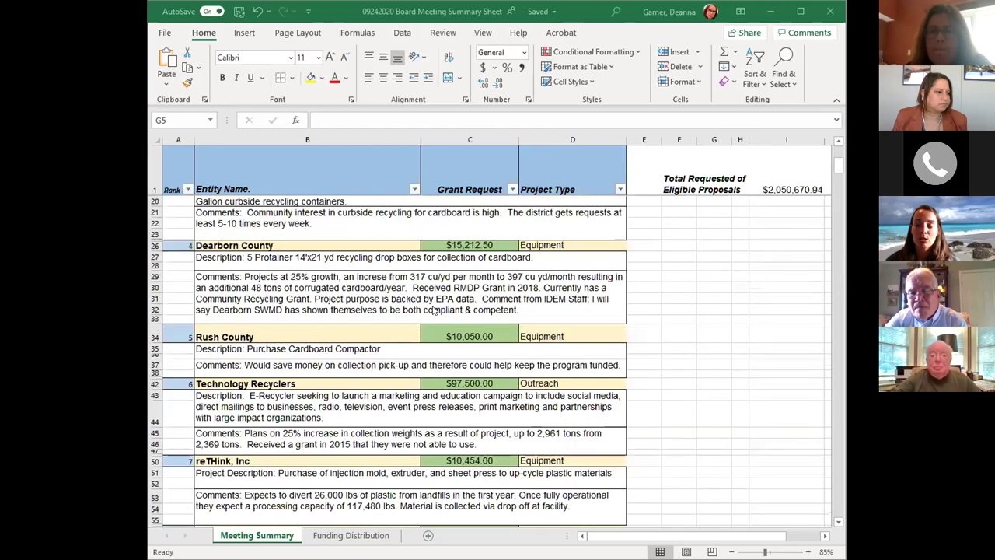
scroll(434, 309, "down", 2)
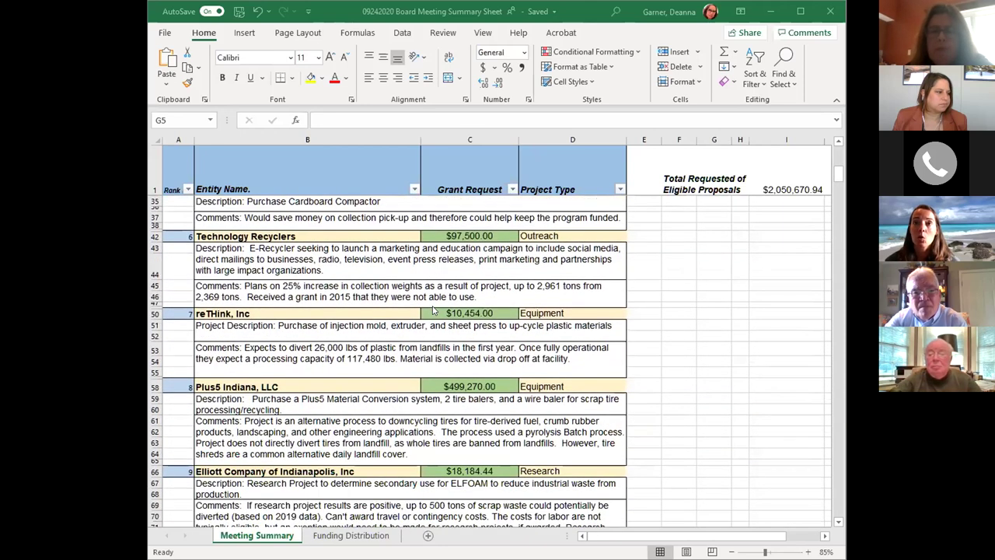
scroll(433, 309, "down", 1)
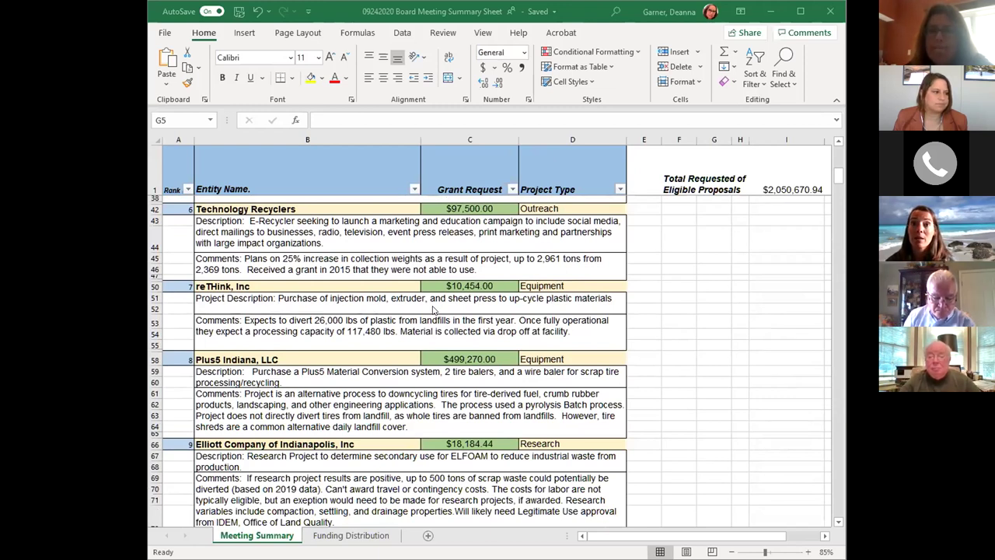
scroll(433, 309, "up", 12)
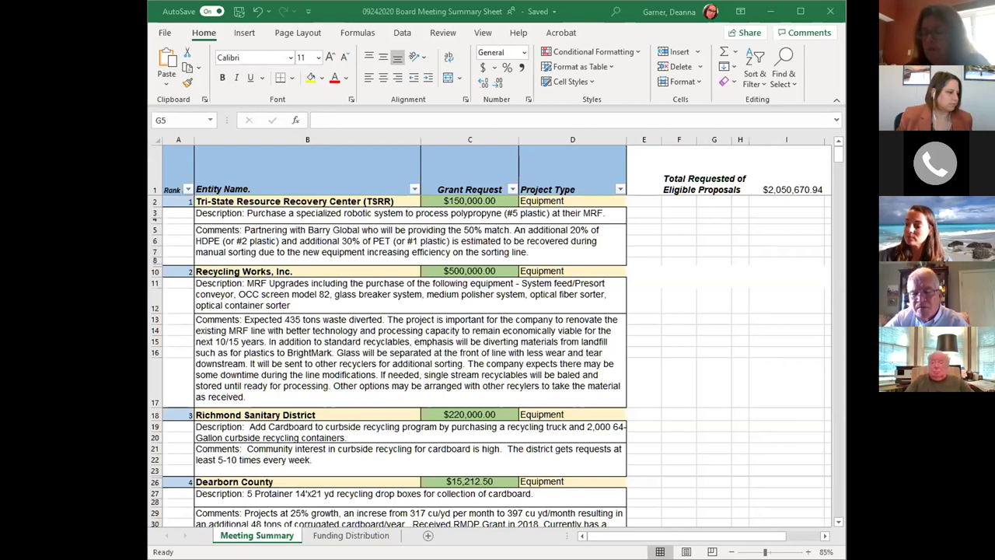
On the Funding Distribution sheet, enter $478,599.06 as the second amount funded in cell B3.
left_click(351, 535)
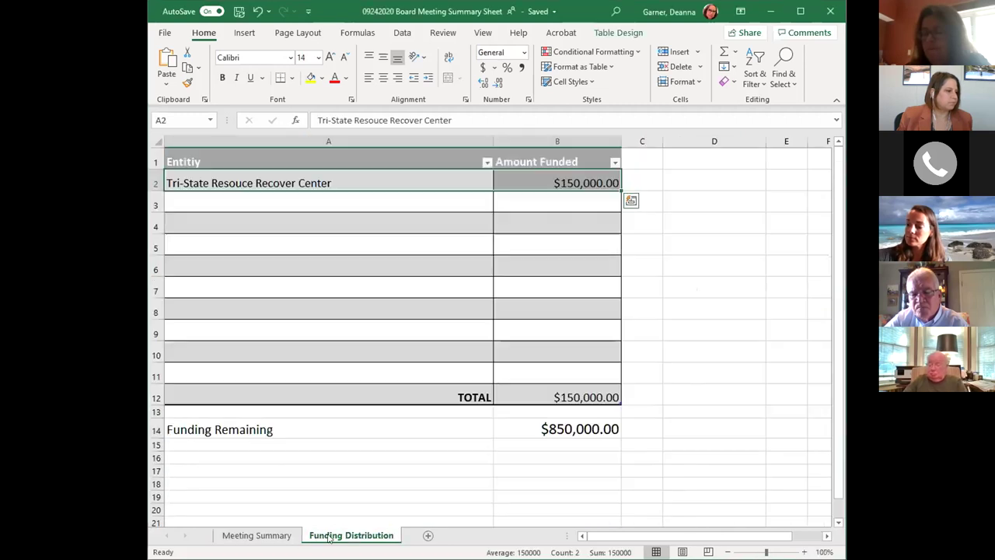
left_click(538, 201)
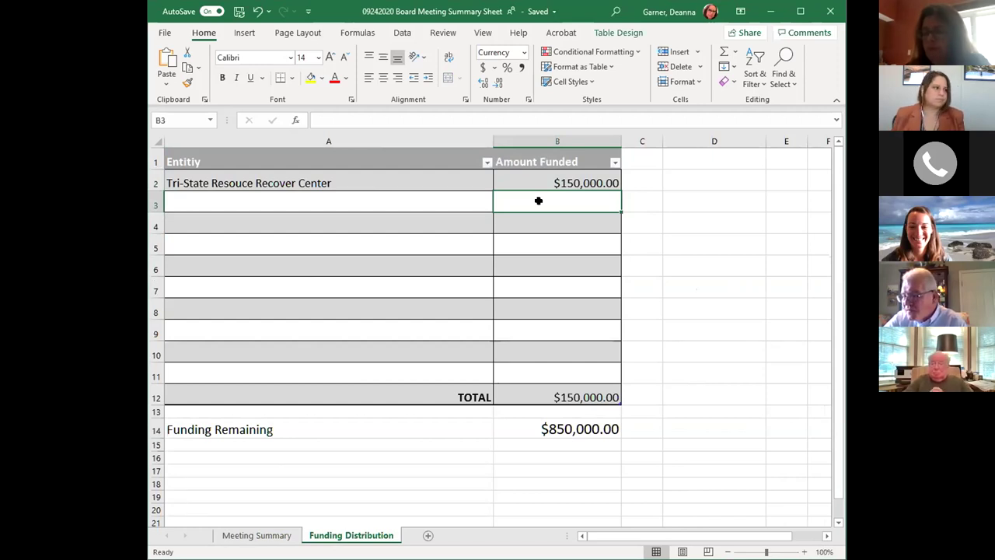
type("$")
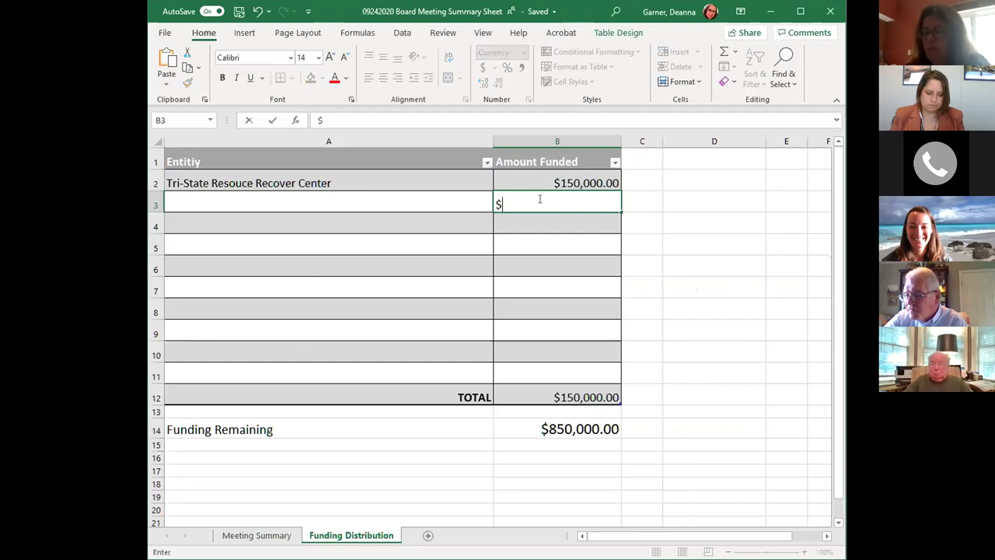
type("4")
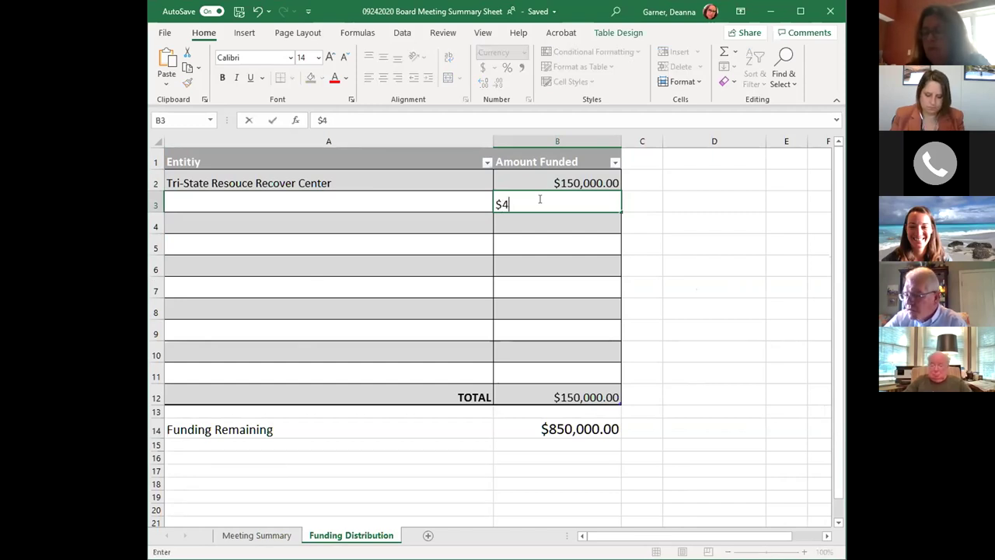
type("78,")
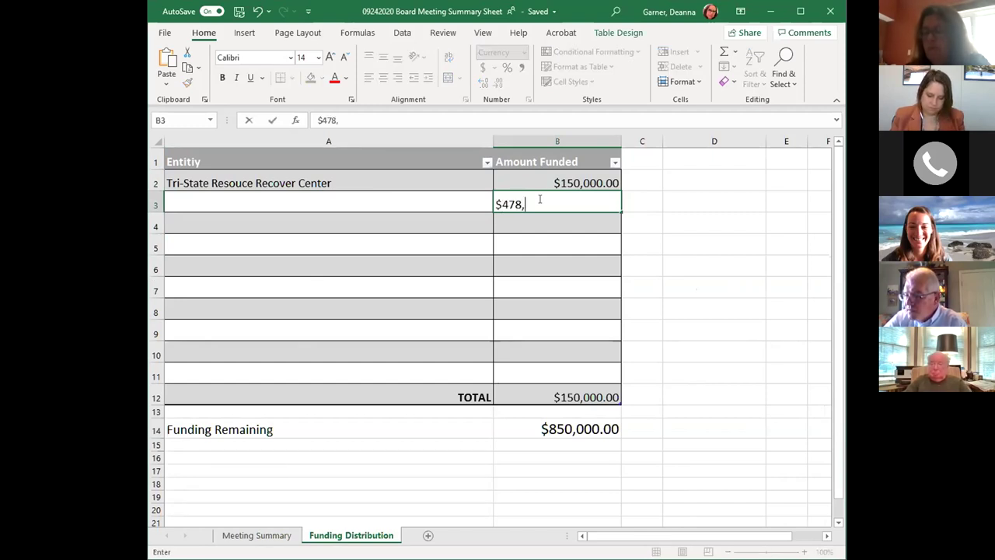
type("5")
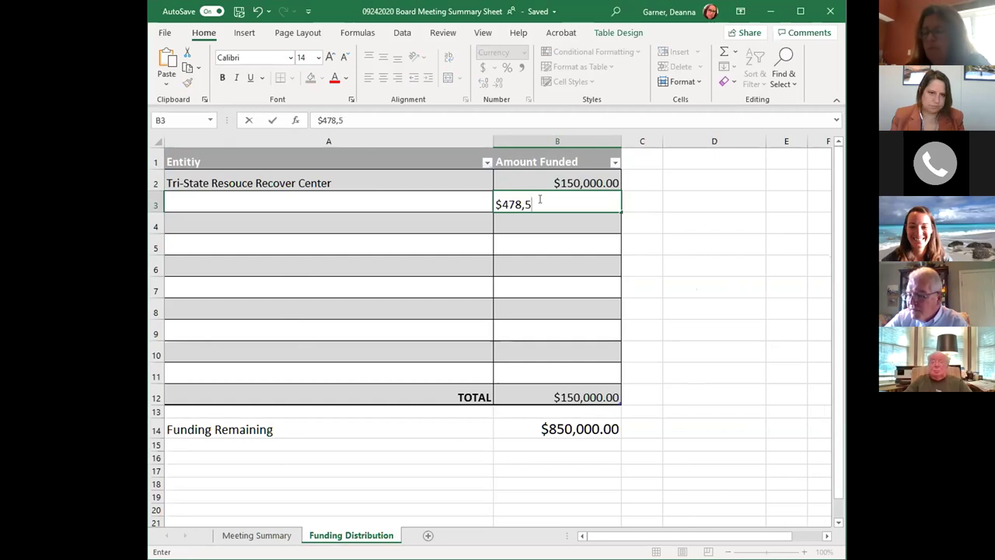
type("99")
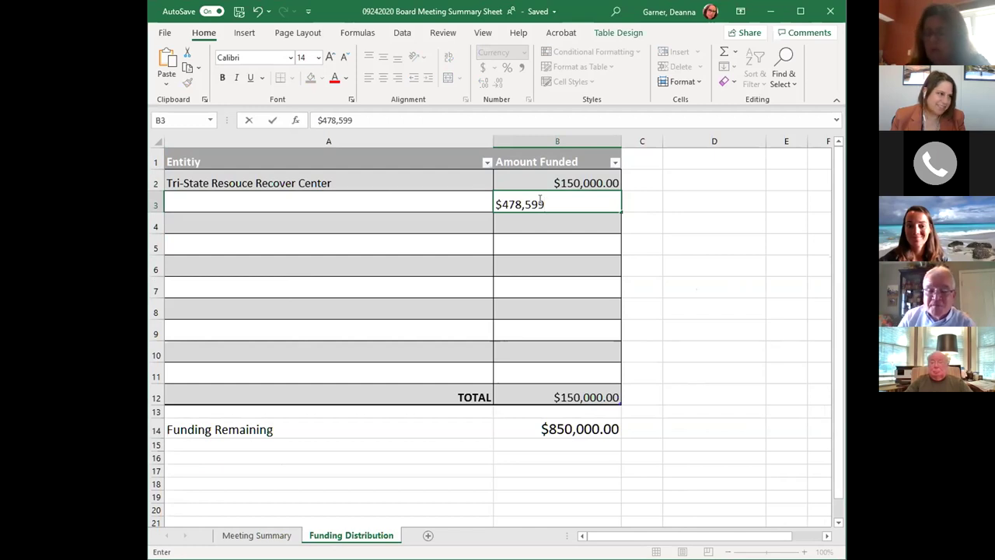
type("06")
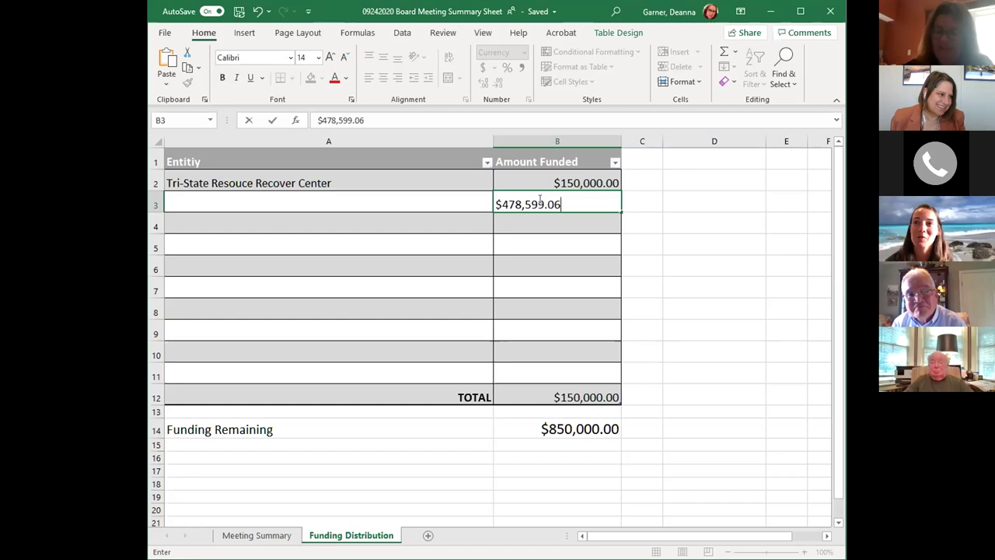
key("Return")
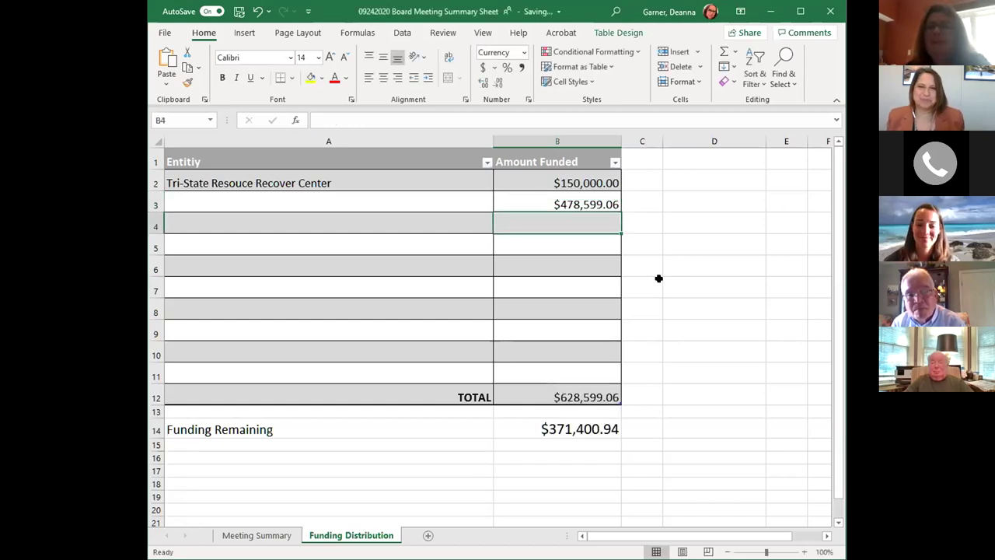
Enter "Recycling Works" as the second entity in cell A3, beside its funded amount.
left_click(313, 201)
type("Recc")
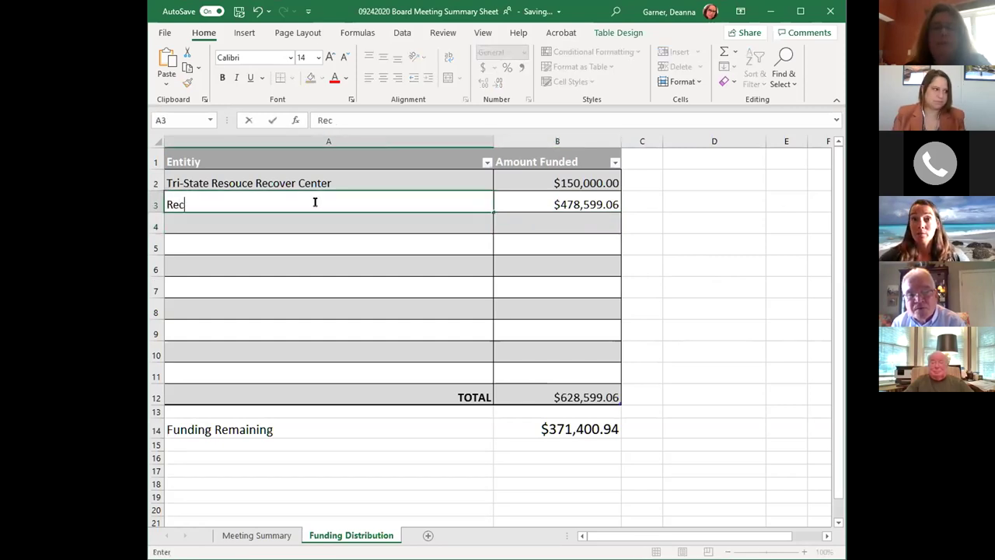
key("BackSpace")
type("yckub")
key("BackSpace")
key("BackSpace")
key("BackSpace")
key("BackSpace")
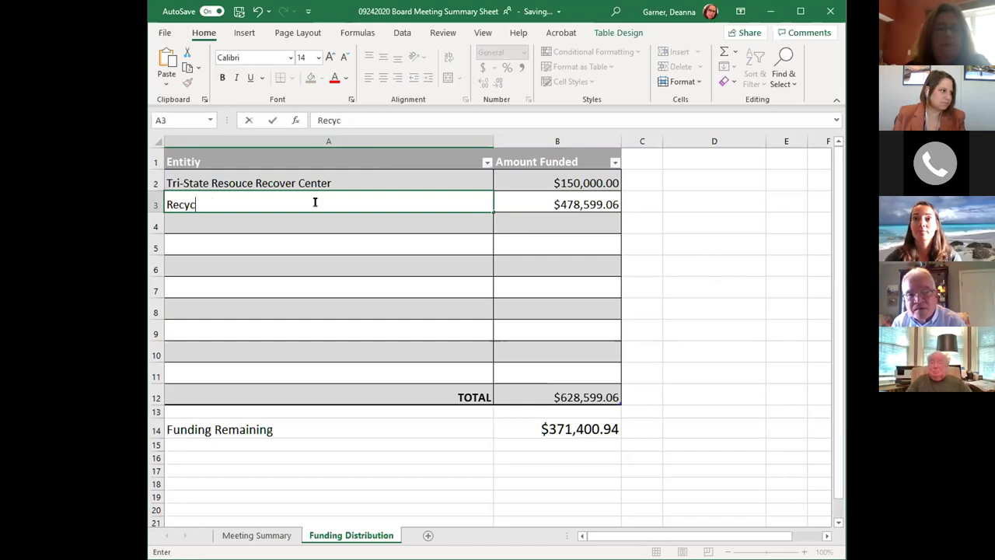
type("cling Wor")
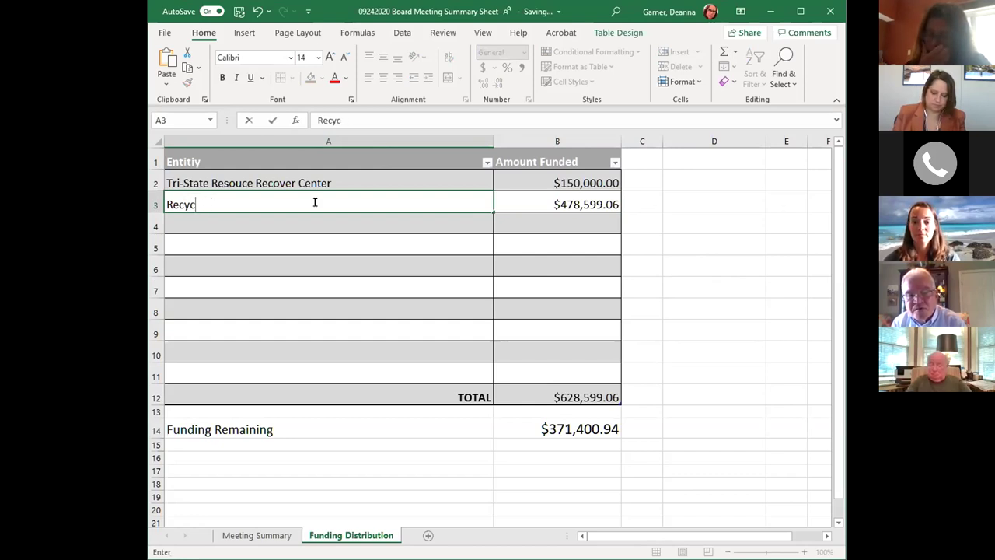
type("ks")
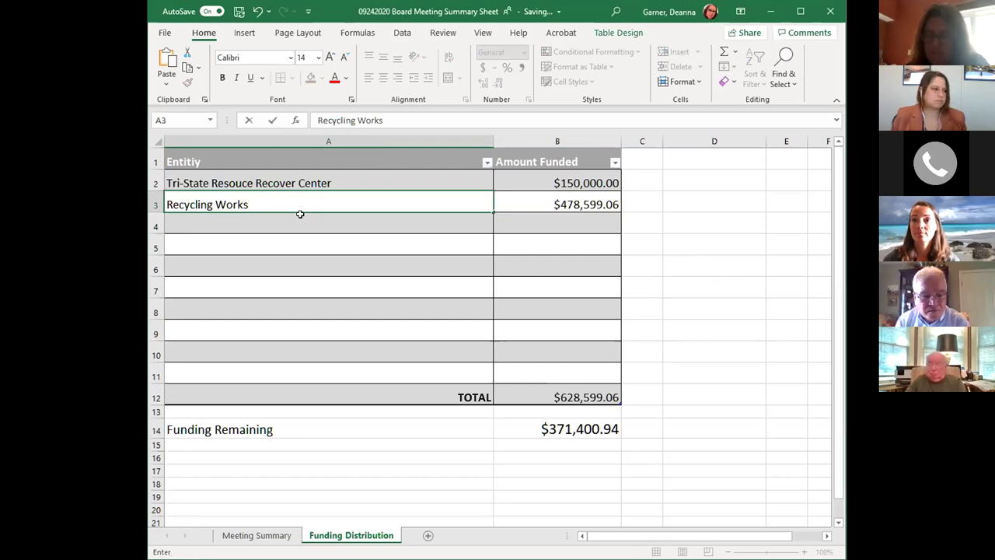
left_click(260, 225)
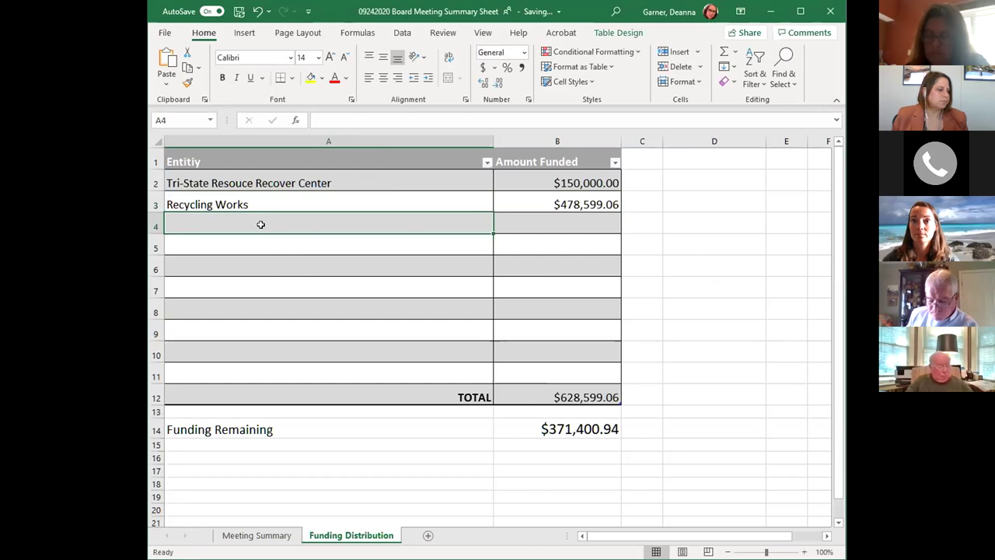
Check Richmond Sanitary District's request on the Meeting Summary sheet and enter $220,000 in cell B4 of Funding Distribution.
left_click(256, 536)
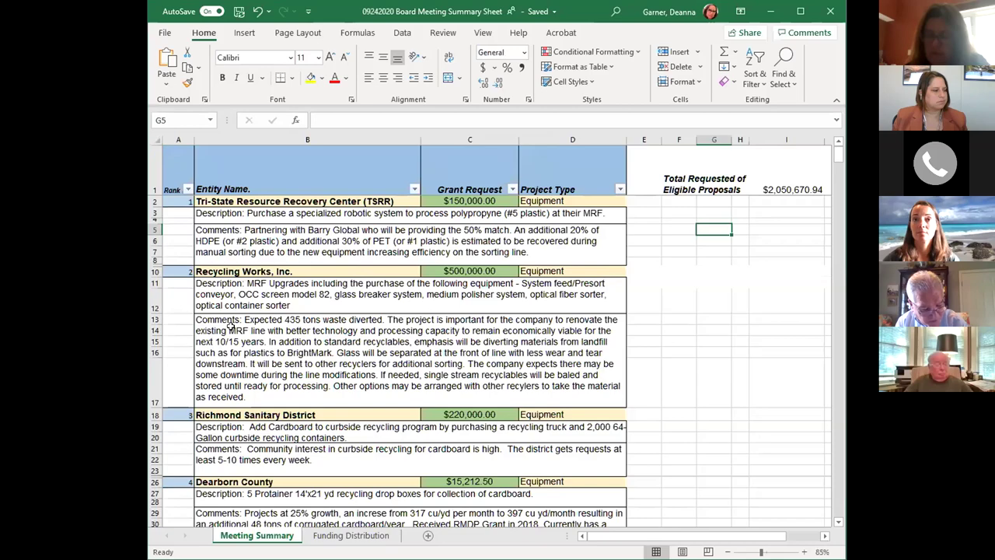
scroll(231, 326, "down", 3)
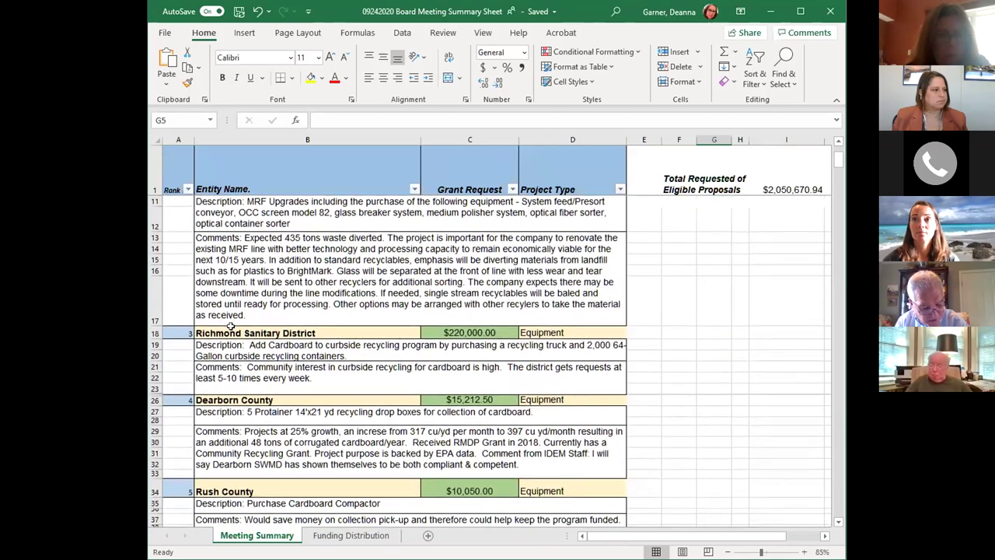
scroll(231, 326, "down", 3)
scroll(231, 326, "up", 1)
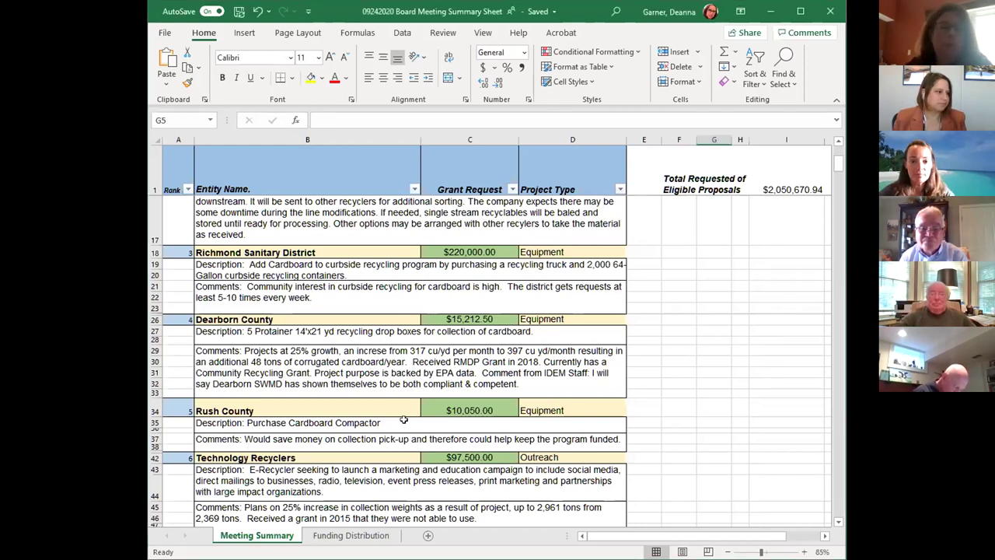
left_click(357, 535)
left_click(557, 221)
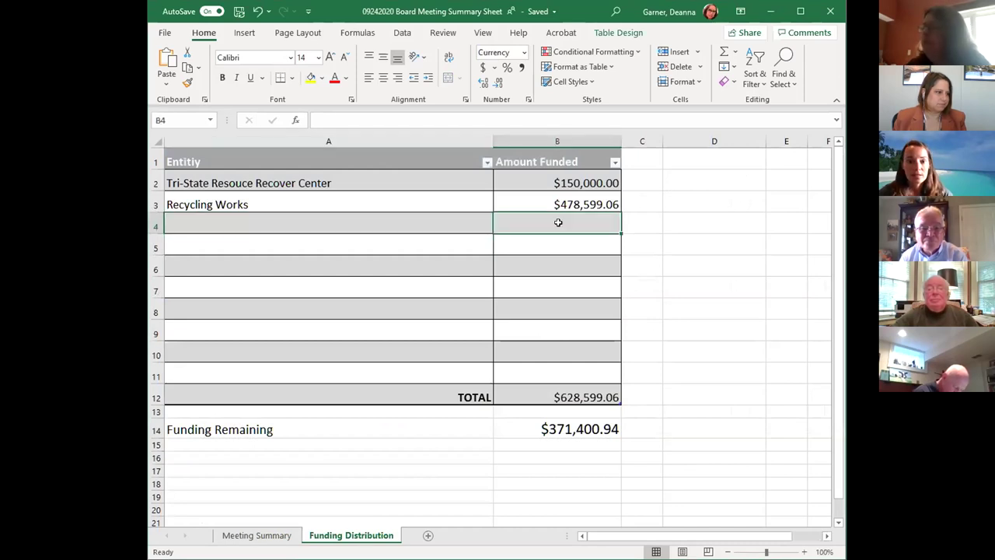
type("$2")
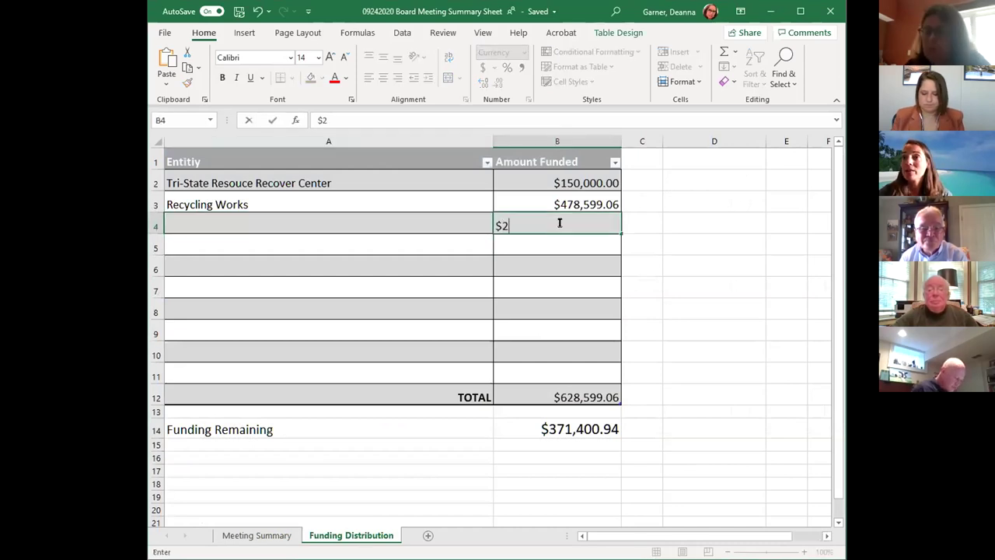
type("20,000")
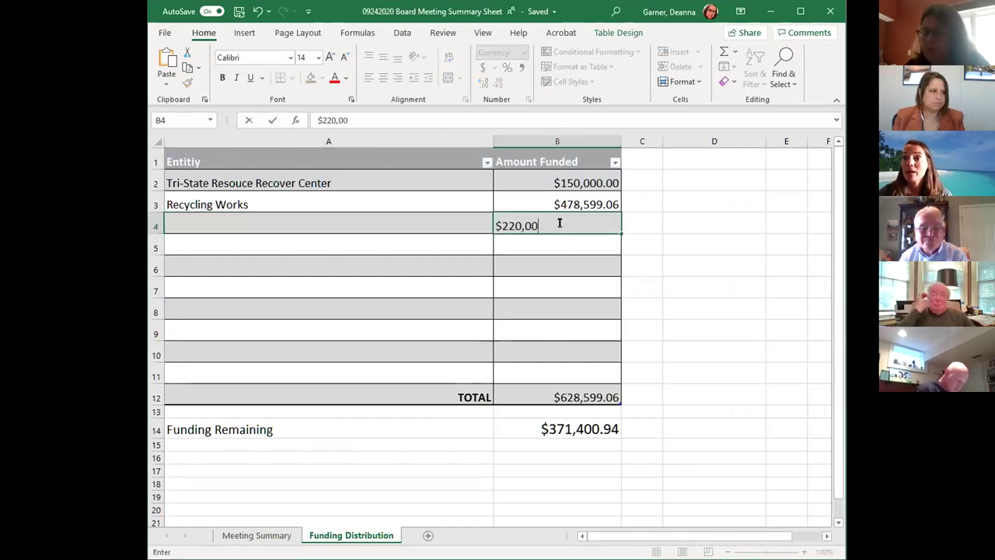
key("Return")
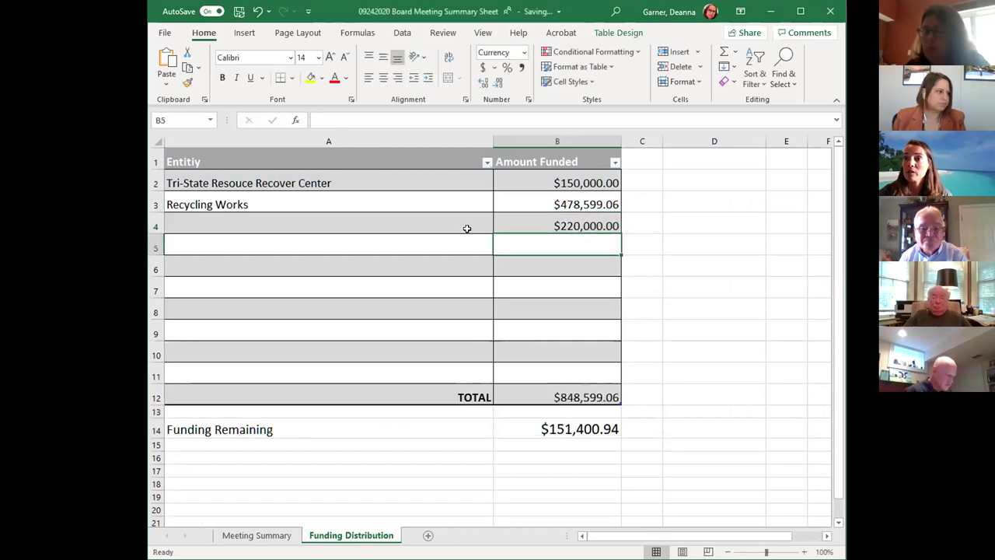
Enter "Richmond Sanitary District" as the third entity in cell A4, beside its funded amount.
left_click(423, 217)
type("Ri")
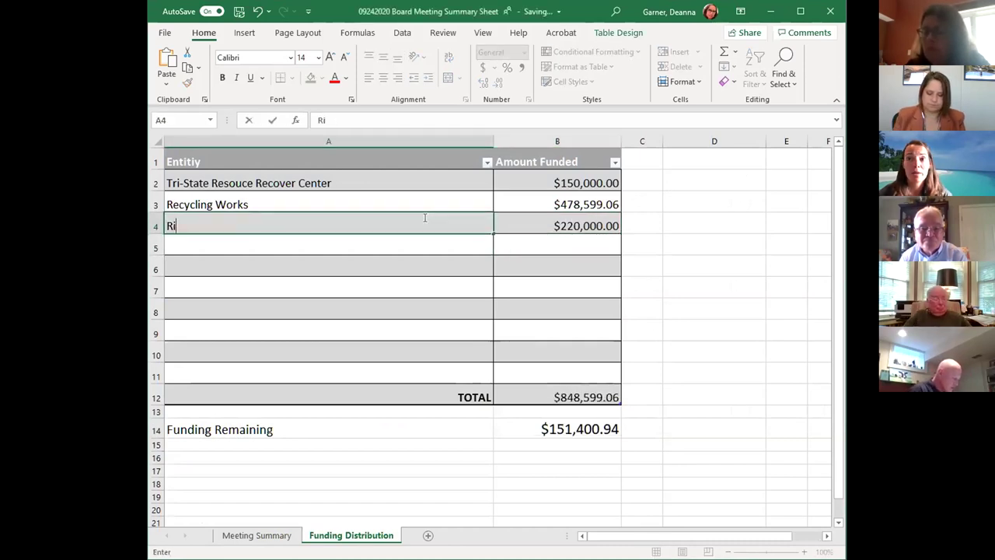
type("chmond ")
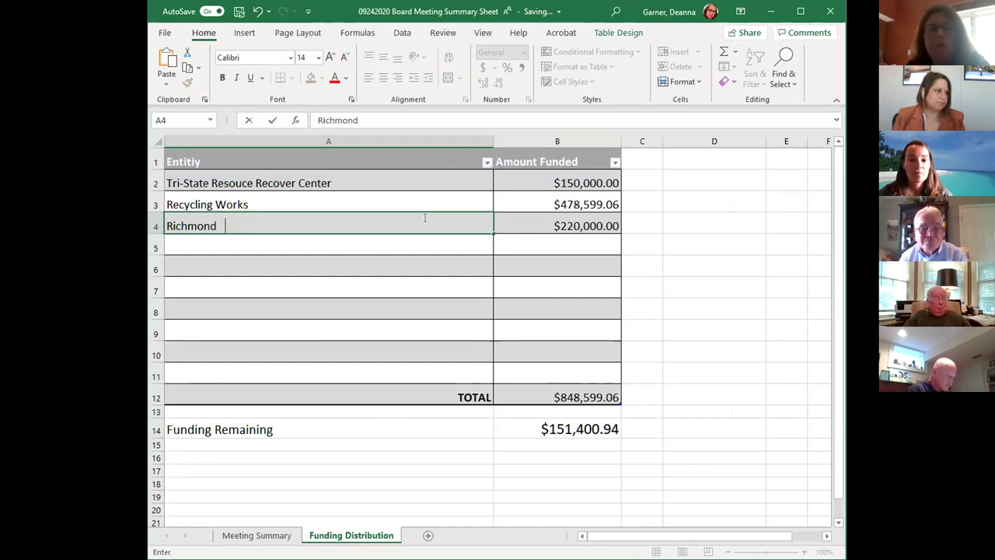
type("Sanitary District")
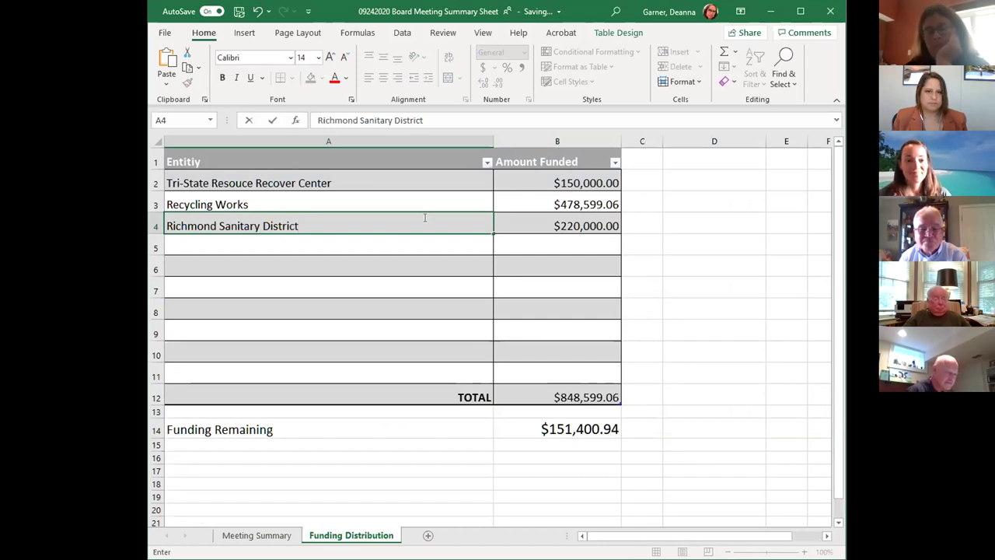
Copy Dearborn County's grant request from the Meeting Summary sheet and record it as $15,212.50 in cell B5 of Funding Distribution.
left_click(257, 534)
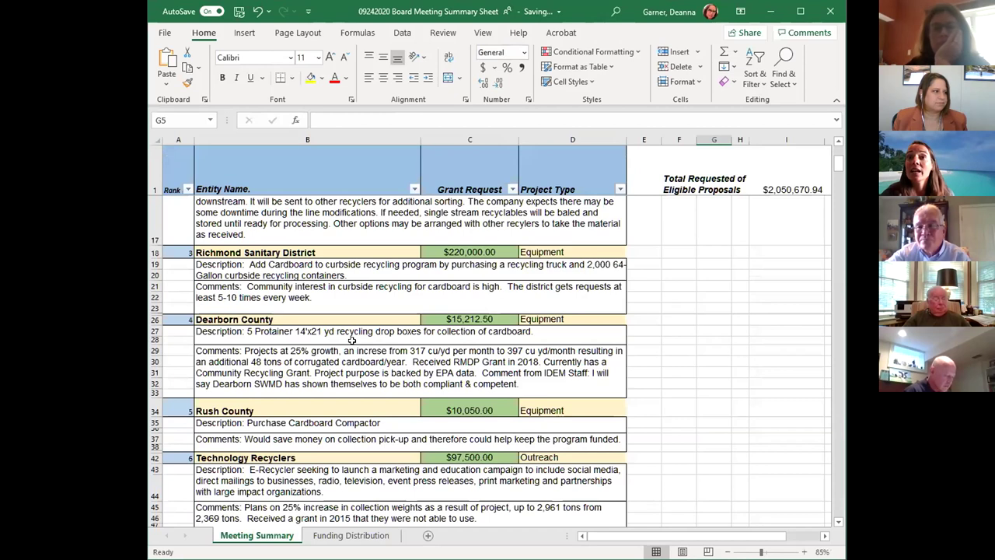
scroll(352, 339, "down", 1)
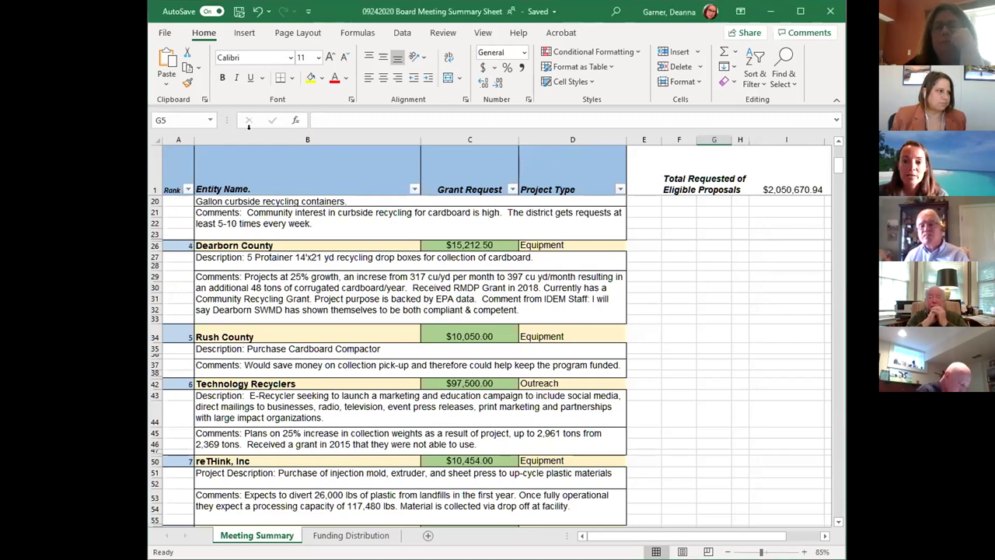
left_click(474, 245)
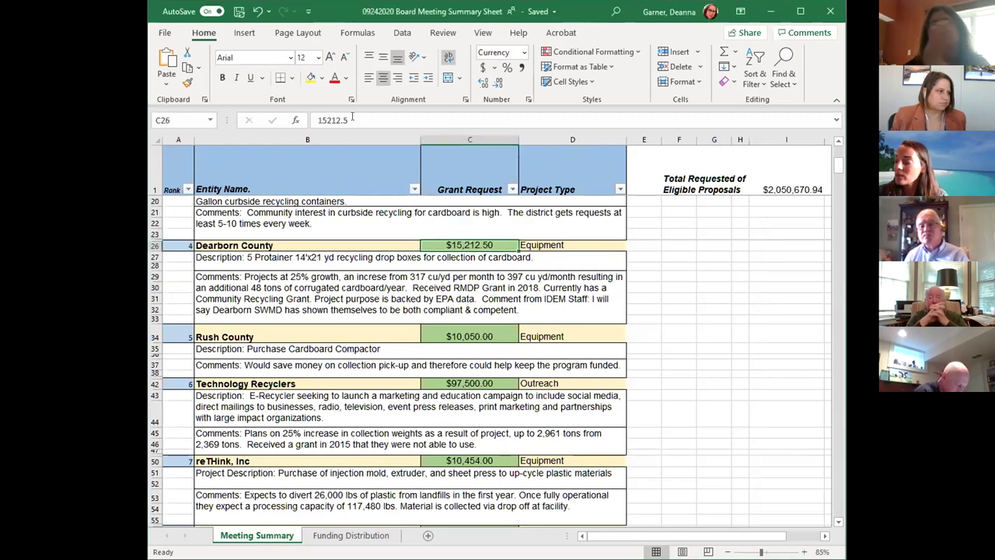
left_click_drag(352, 119, 293, 118)
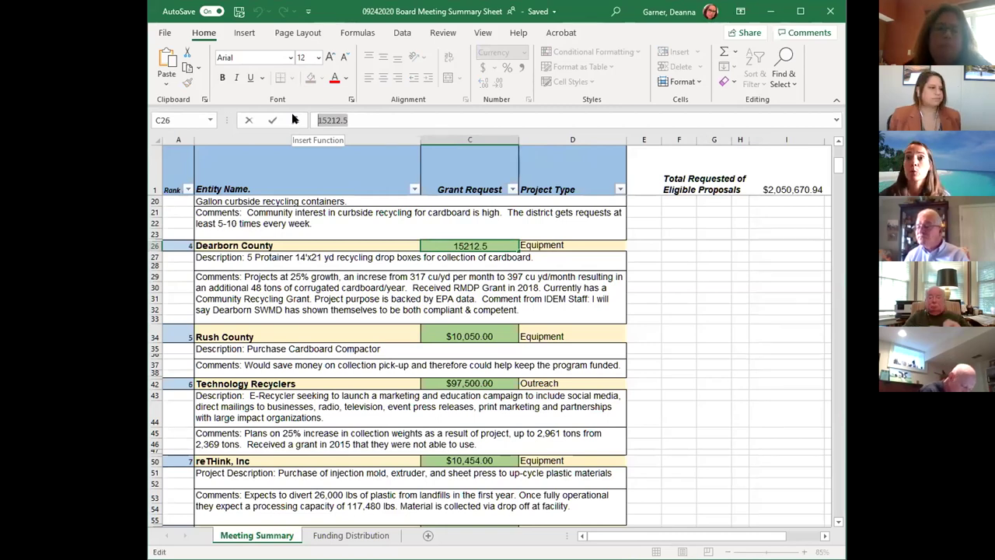
left_click(328, 536)
left_click(577, 248)
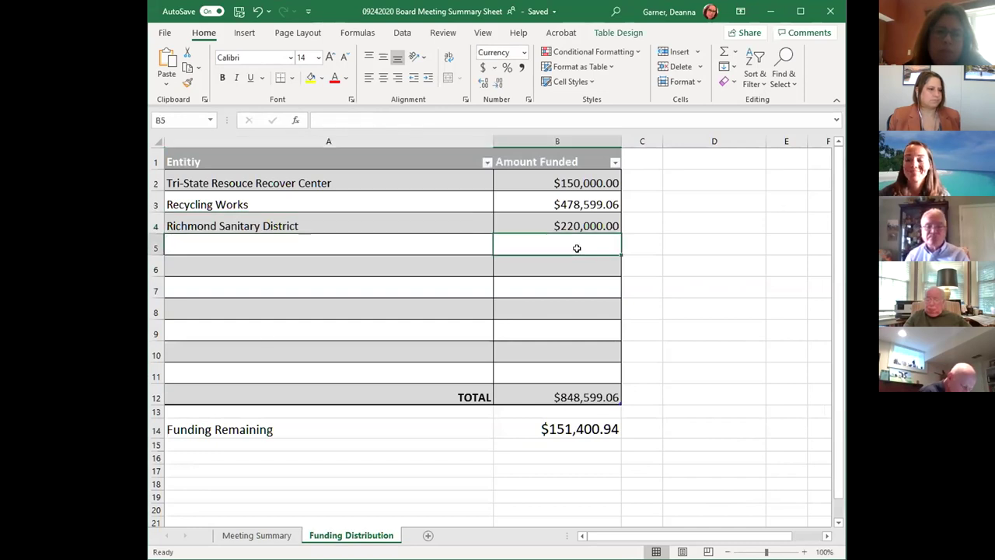
type("$15,212.50")
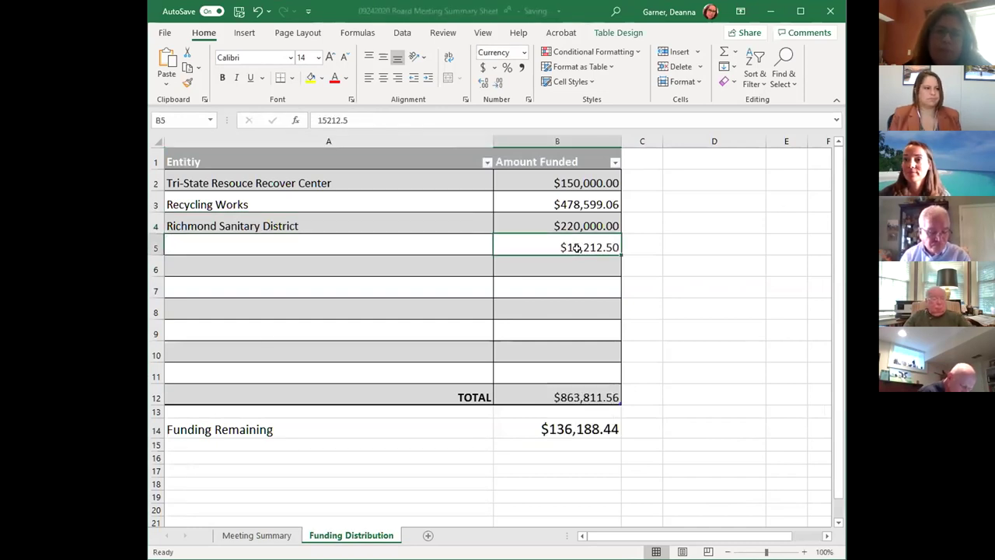
Enter "Dearborn County SWMD" as the fourth entity in cell A5, beside its funded amount.
left_click(475, 238)
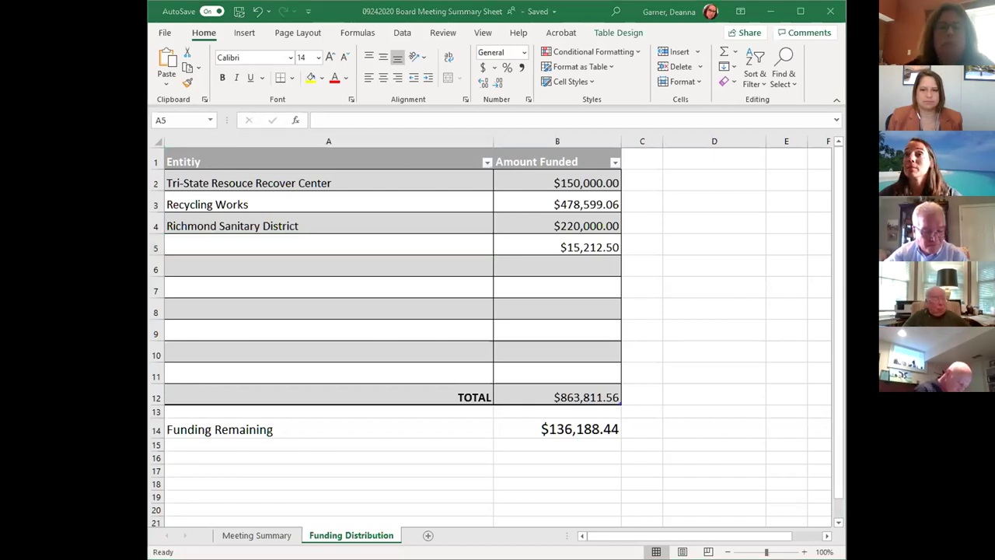
left_click(210, 243)
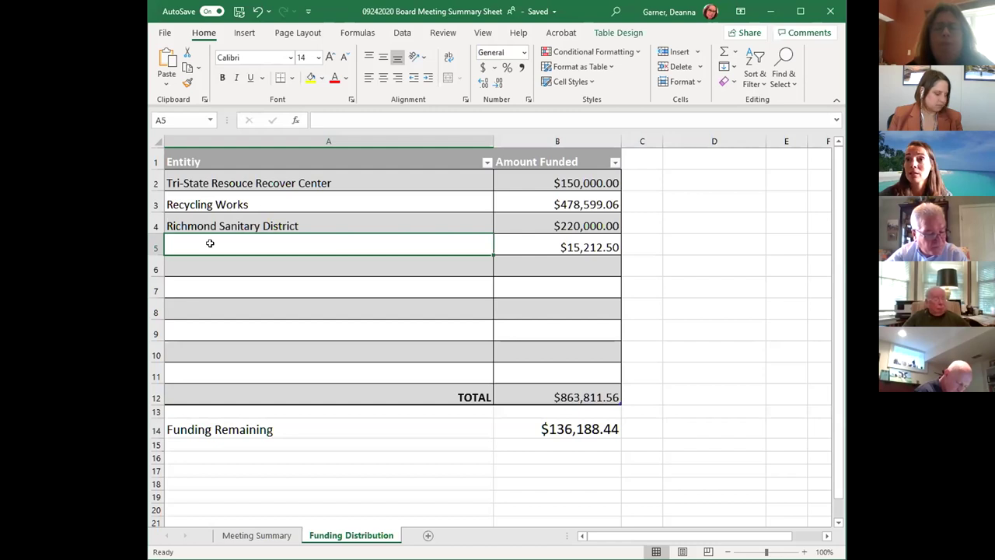
type("Dearborn County SWMD")
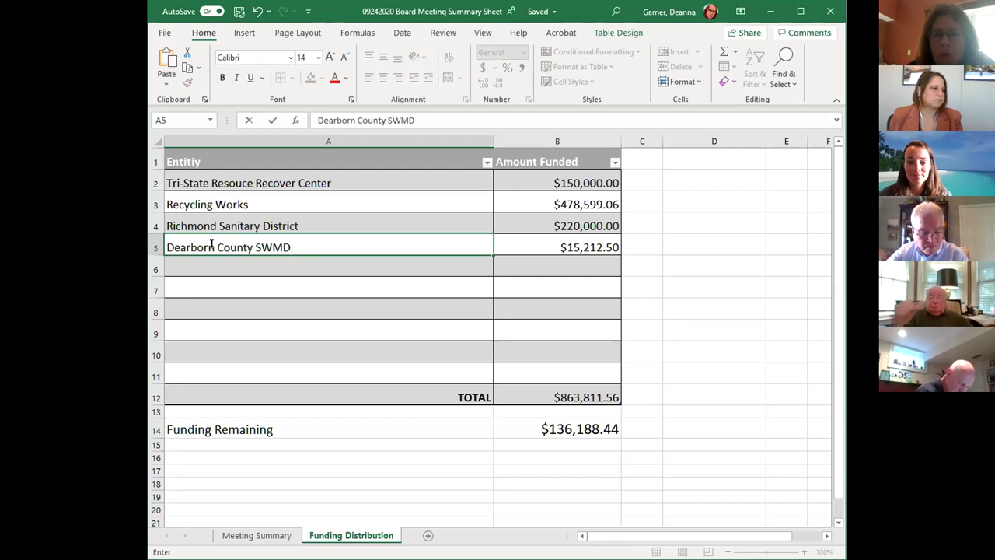
Review the next ranked proposals on the Meeting Summary sheet, from Rush County down to Plus5 Indiana.
left_click(256, 534)
scroll(278, 343, "down", 3)
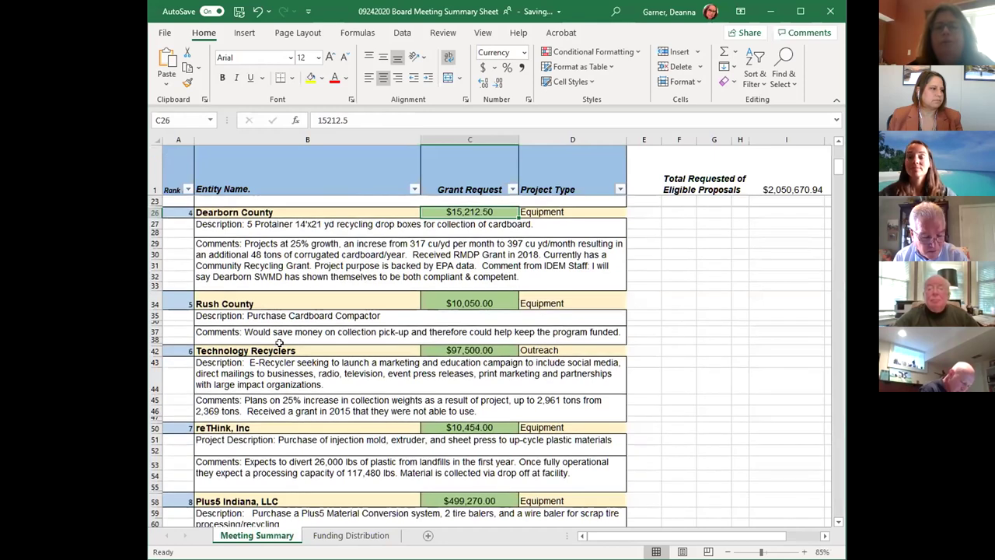
scroll(279, 339, "up", 1)
scroll(278, 342, "down", 1)
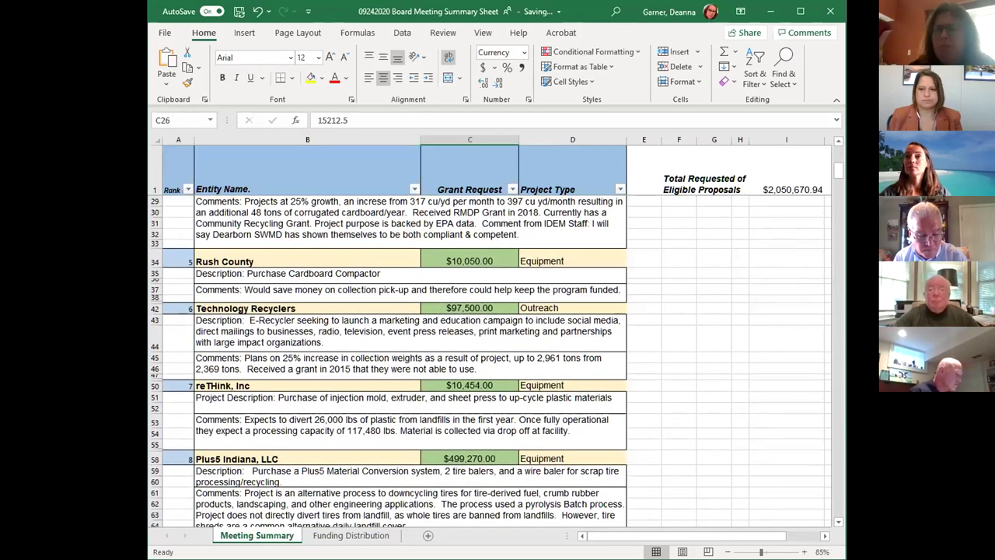
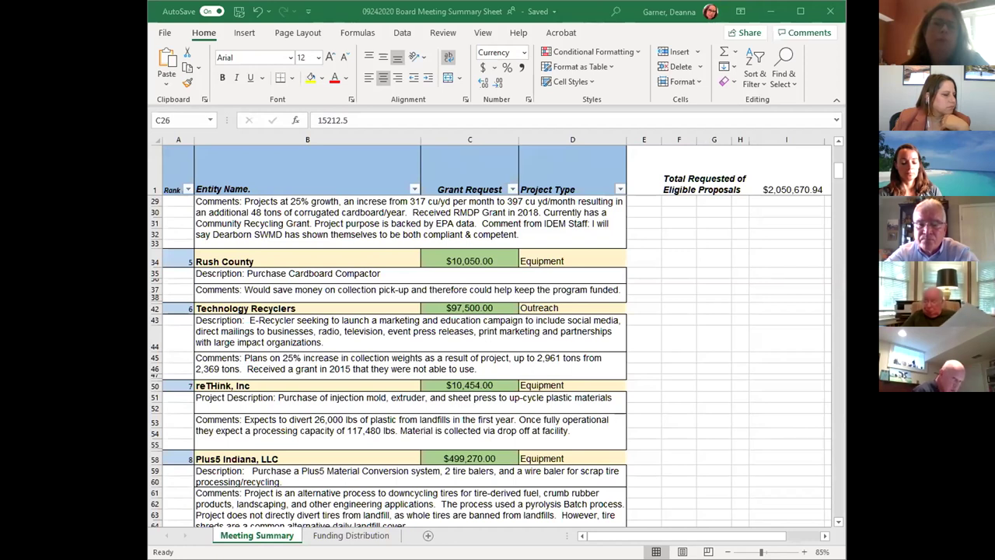
Switch to RushCoSWMD.RMDPFY21Proposal.pdf in Teams and examine the compactor pictures and the Caldwell's, Inc. quotation.
key("alt+Tab")
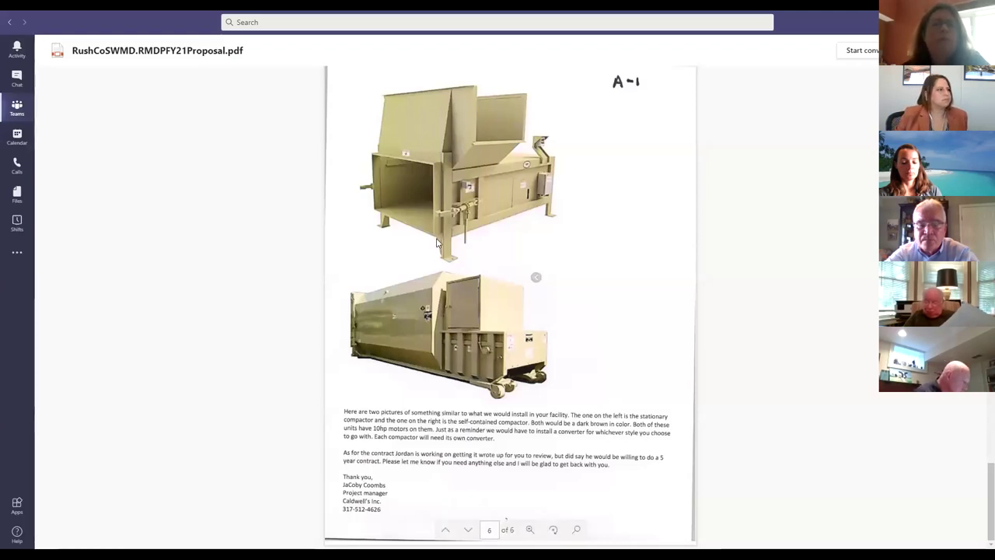
scroll(435, 247, "up", 1)
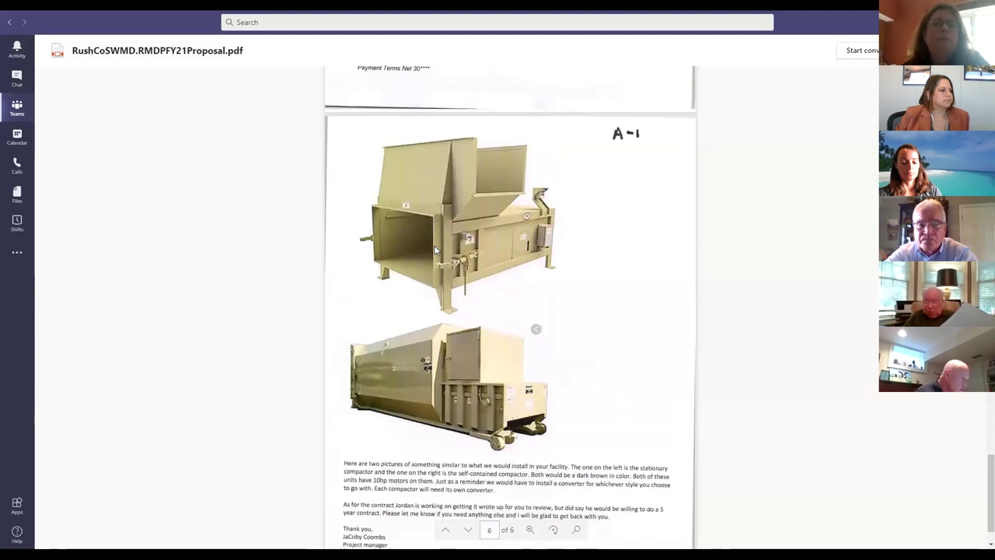
scroll(434, 245, "up", 1)
scroll(435, 251, "up", 5)
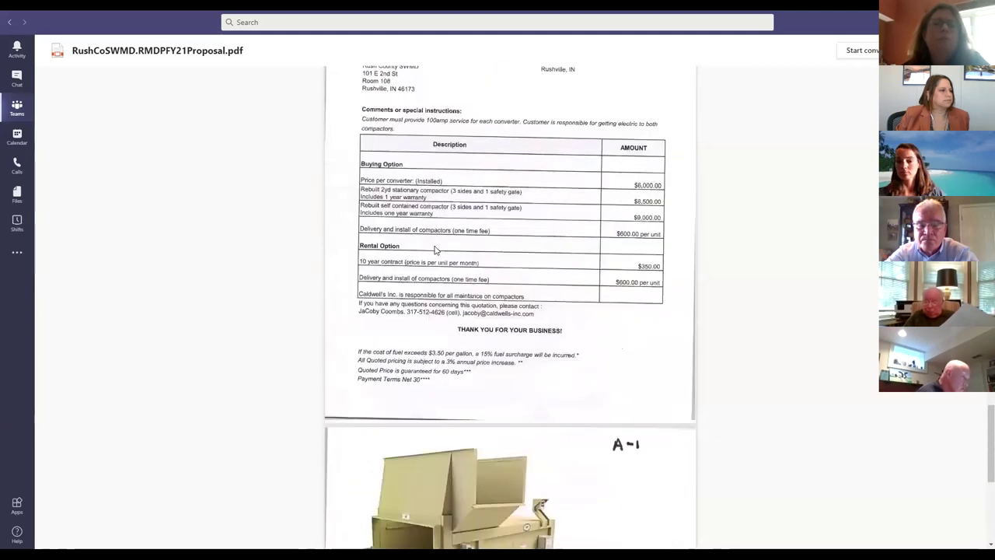
scroll(435, 250, "down", 5)
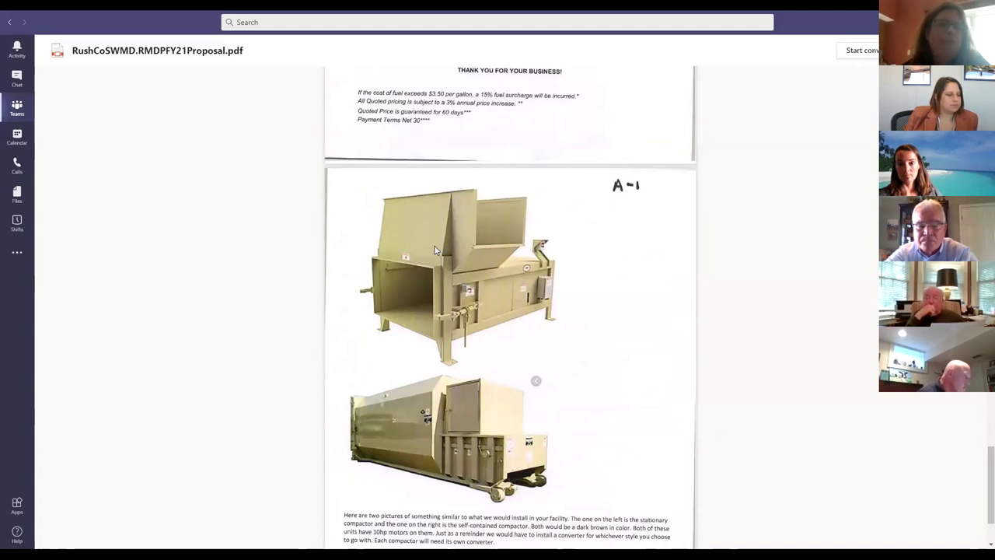
scroll(435, 250, "up", 5)
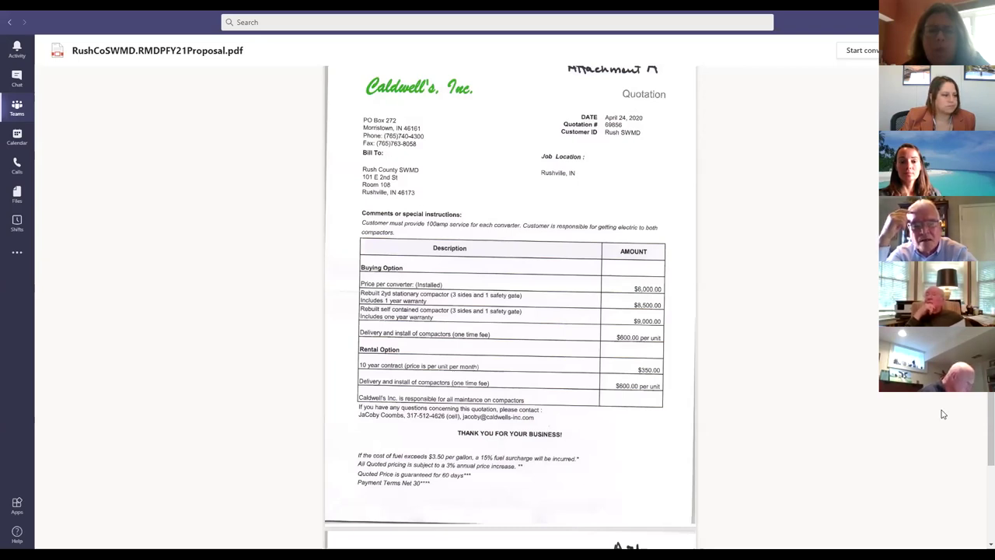
Enlarge the proposal to 125% and examine the quotation's buying and rental options on page 5.
left_click(528, 531)
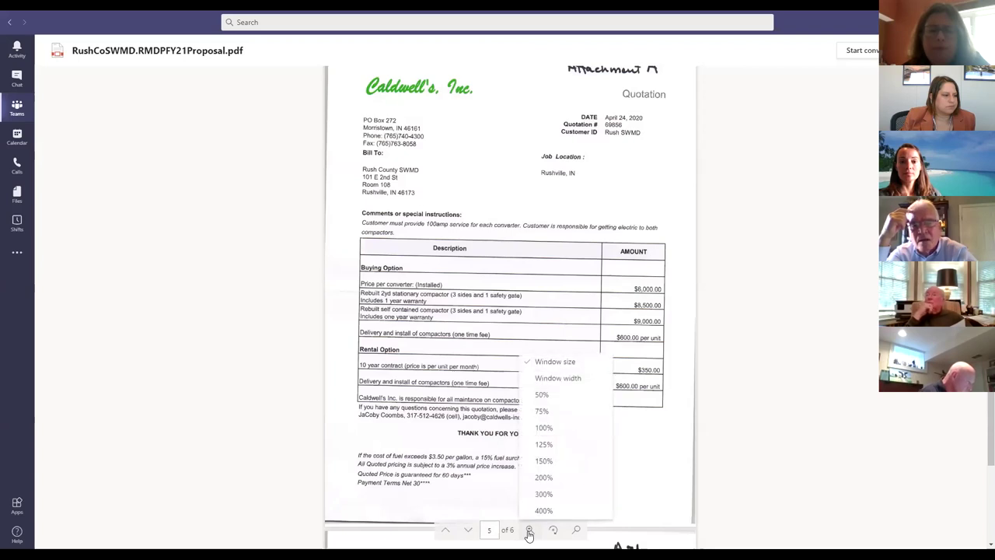
left_click(544, 444)
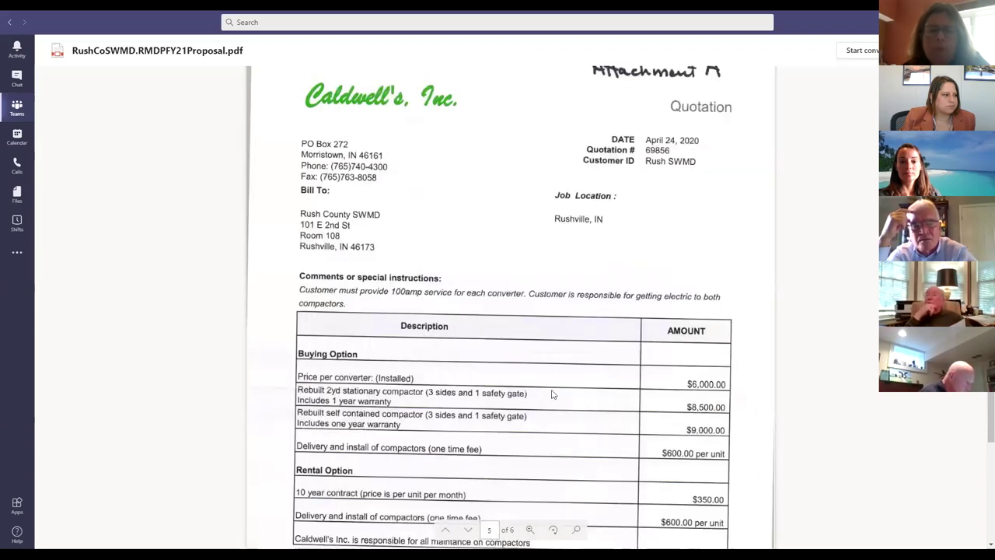
scroll(553, 379, "down", 3)
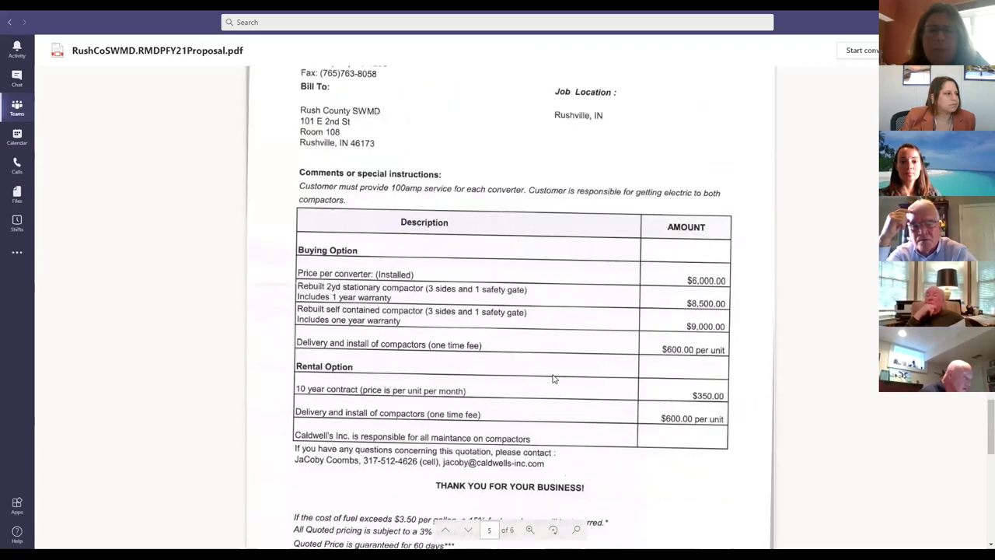
scroll(549, 372, "down", 1)
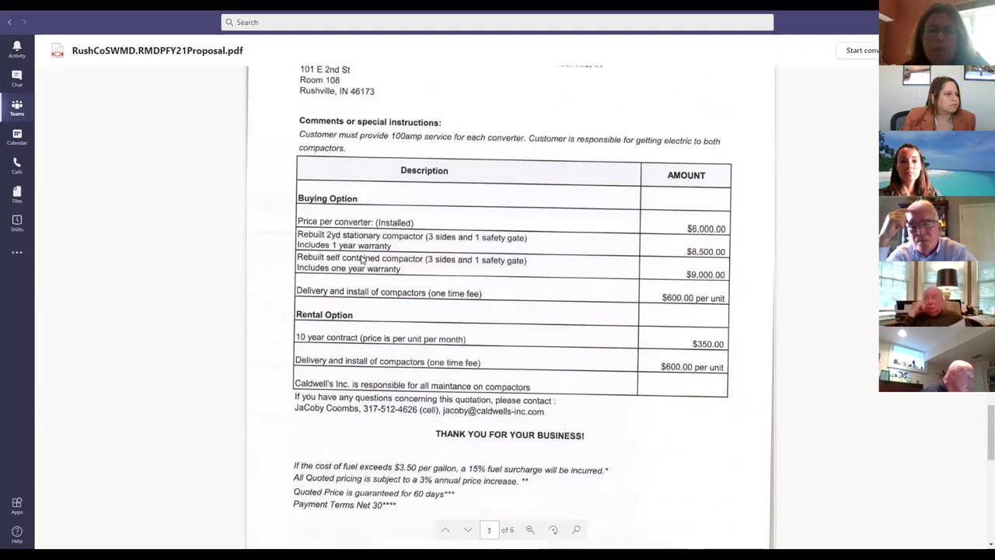
scroll(361, 259, "down", 1)
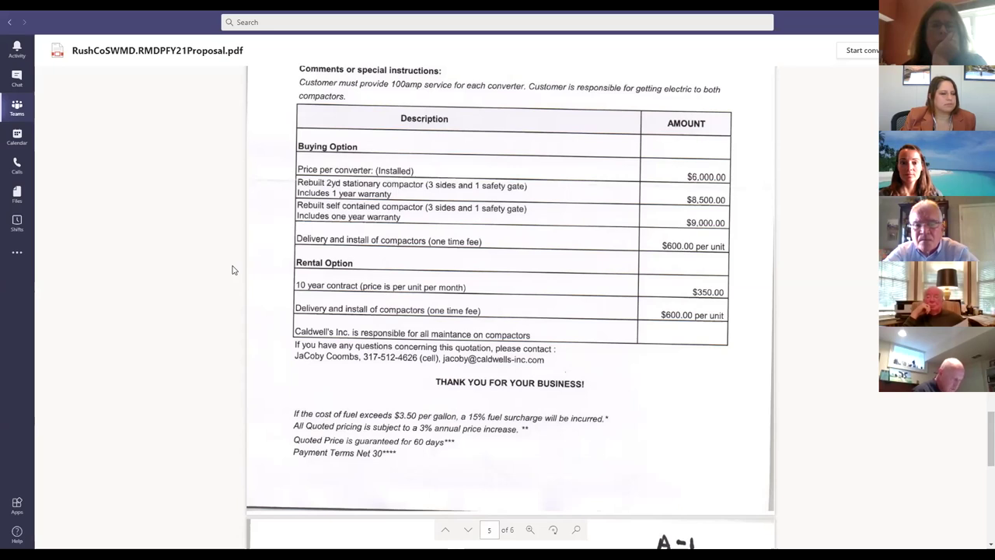
scroll(232, 269, "down", 3)
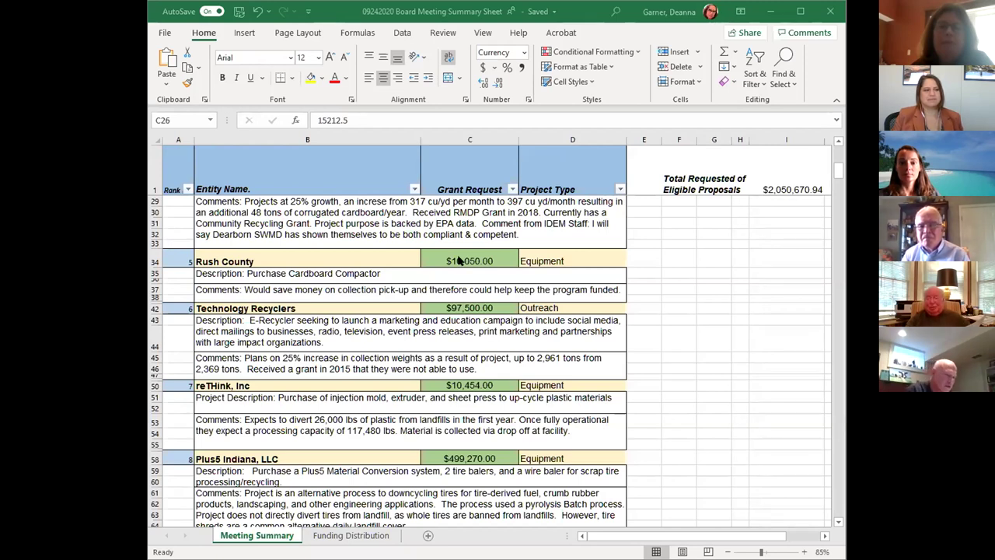
Copy Rush County's $10,050.00 grant request from the Meeting Summary sheet into cell B6 of the Funding Distribution sheet.
left_click(457, 259)
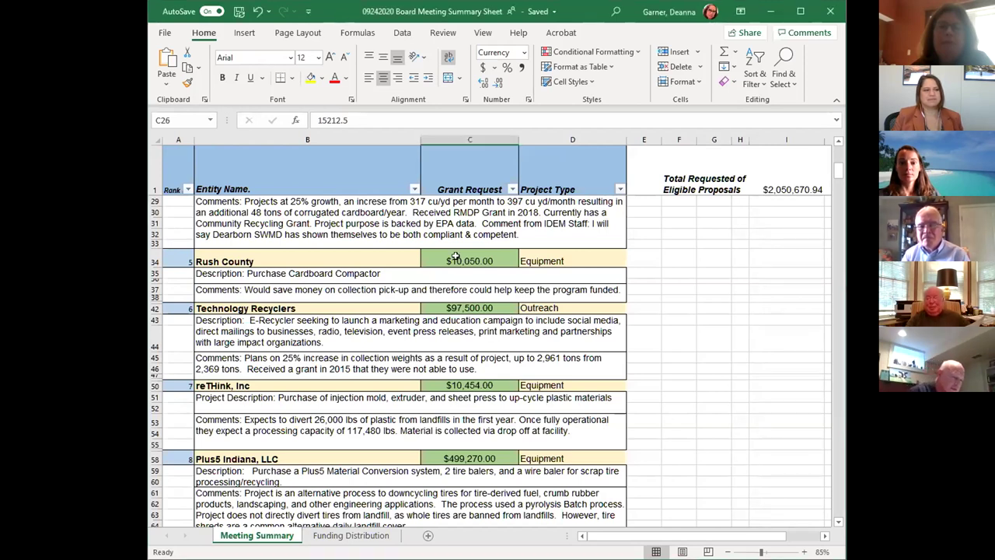
double_click(341, 120)
key("ctrl+c")
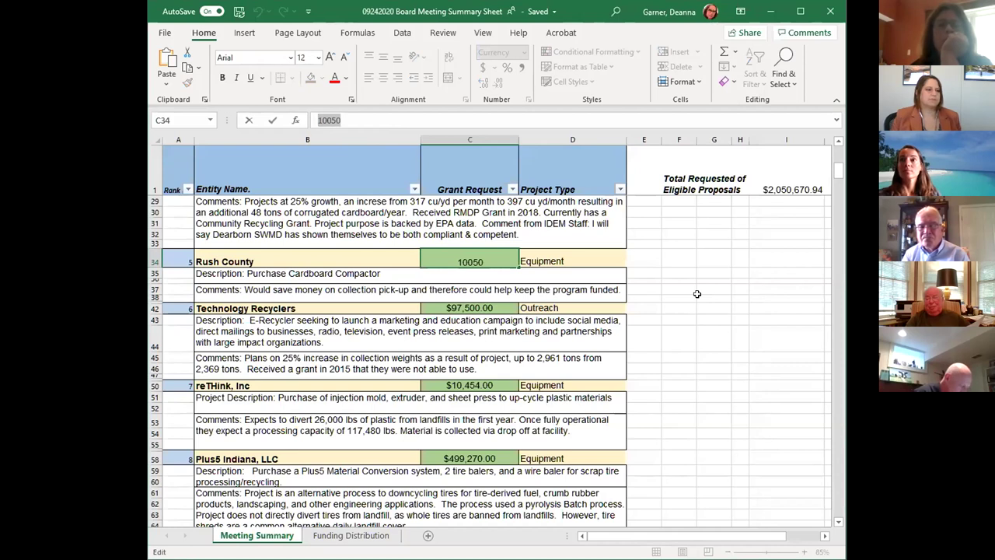
left_click(697, 296)
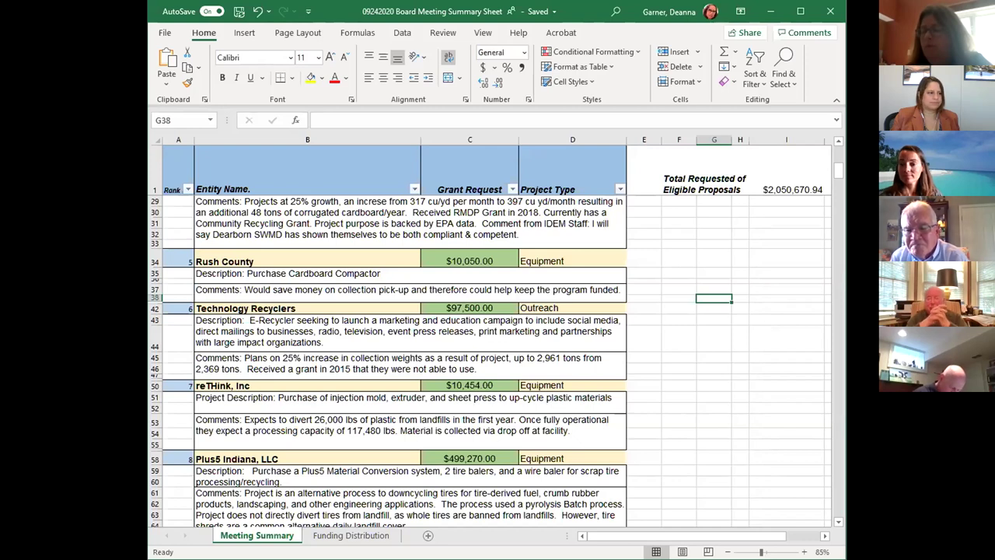
left_click(331, 536)
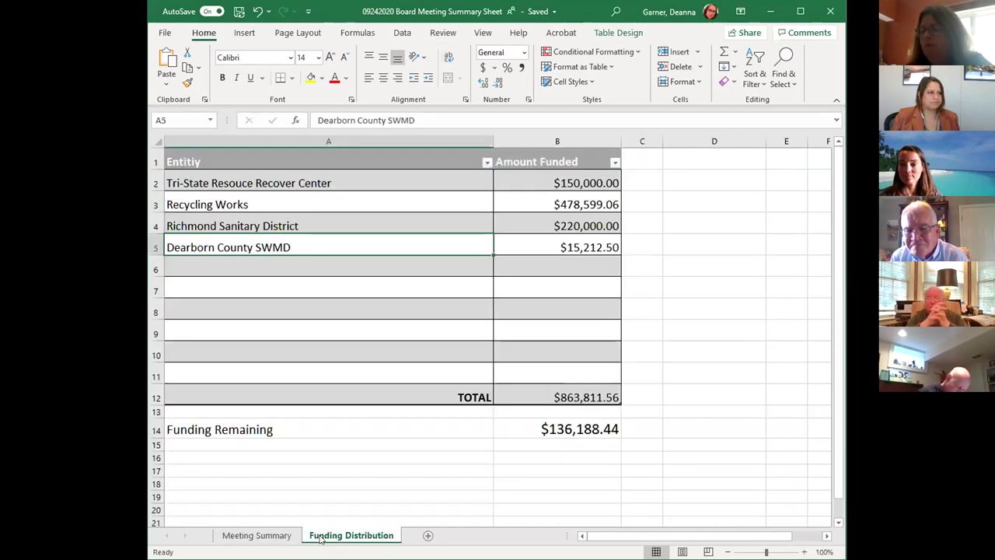
left_click(521, 266)
key("ctrl+v")
Enter "Rush County SWMD" as the fifth entity in cell A6, beside its funded amount.
left_click(381, 267)
type("Rush County SE")
type("MD")
key("BackSpace")
key("BackSpace")
key("BackSpace")
type("WMD")
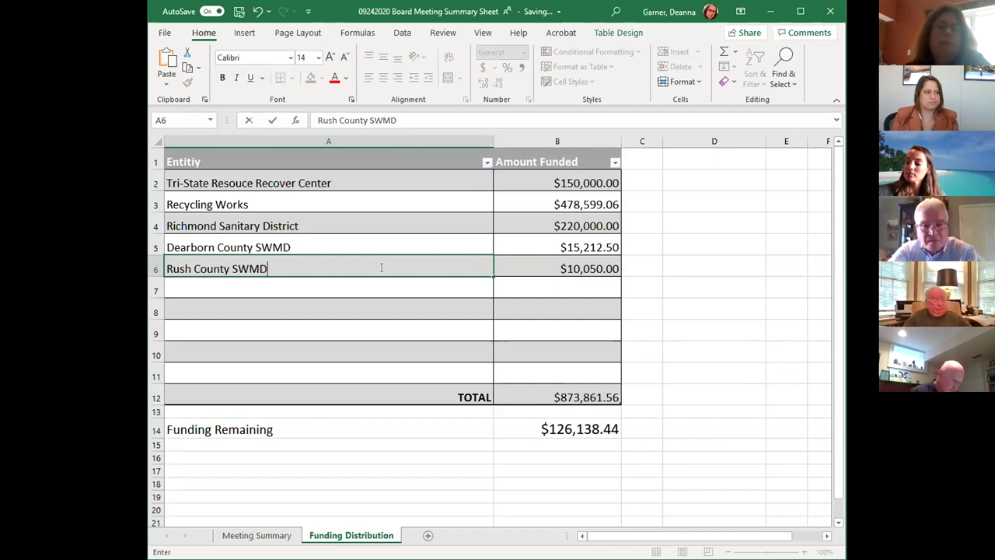
left_click(378, 286)
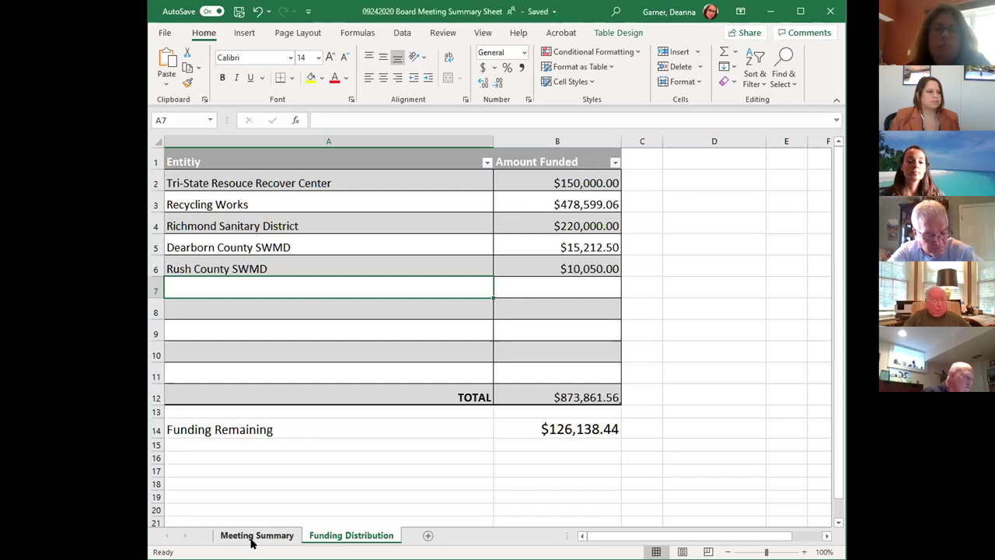
Copy Technology Recyclers' $97,500.00 grant request from the Meeting Summary sheet into cell B7 of the Funding Distribution sheet.
left_click(252, 538)
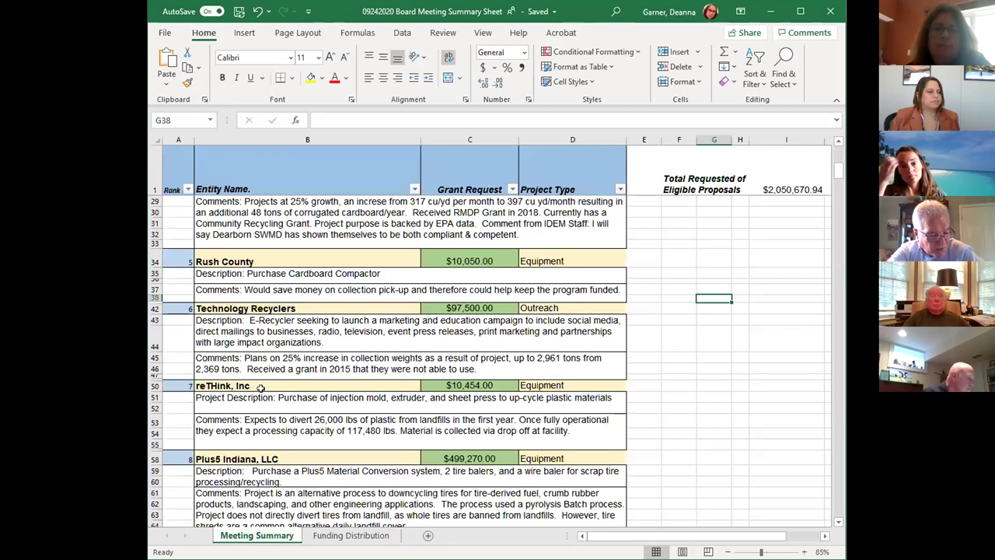
scroll(260, 387, "down", 1)
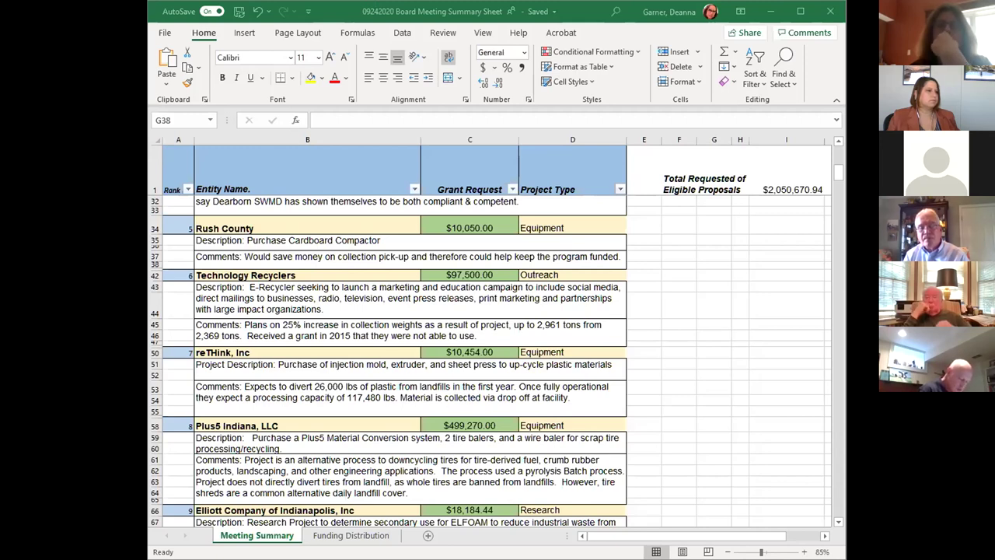
left_click(713, 265)
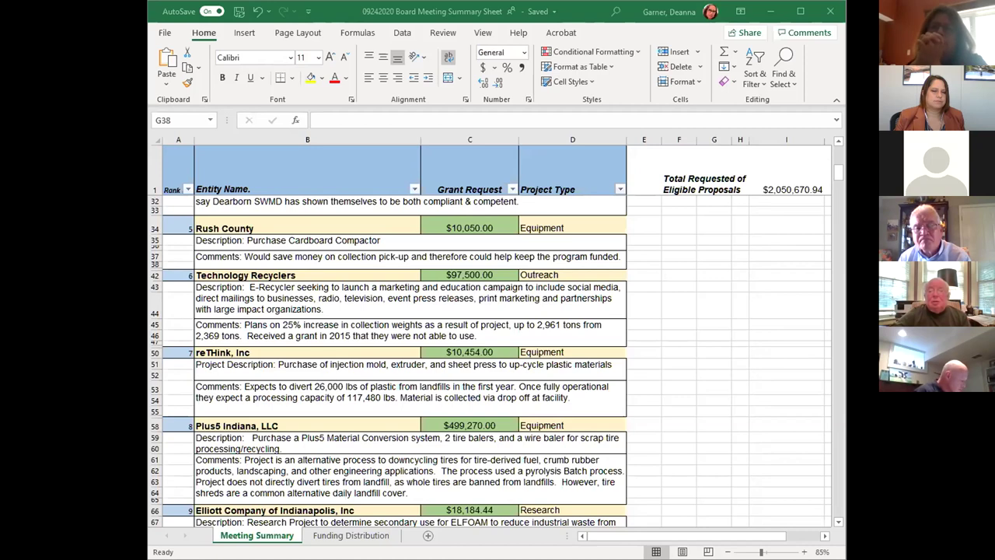
left_click(496, 277)
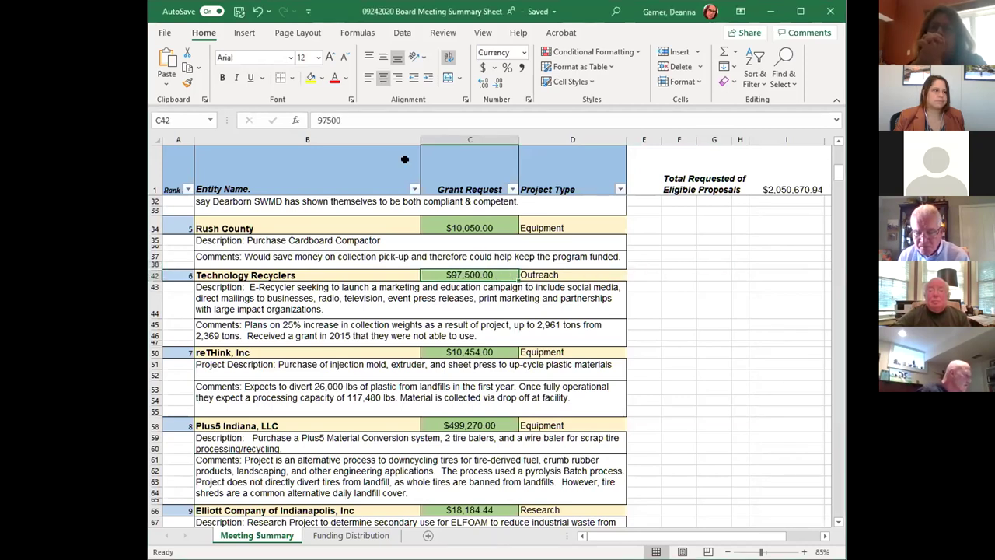
left_click_drag(356, 122, 315, 120)
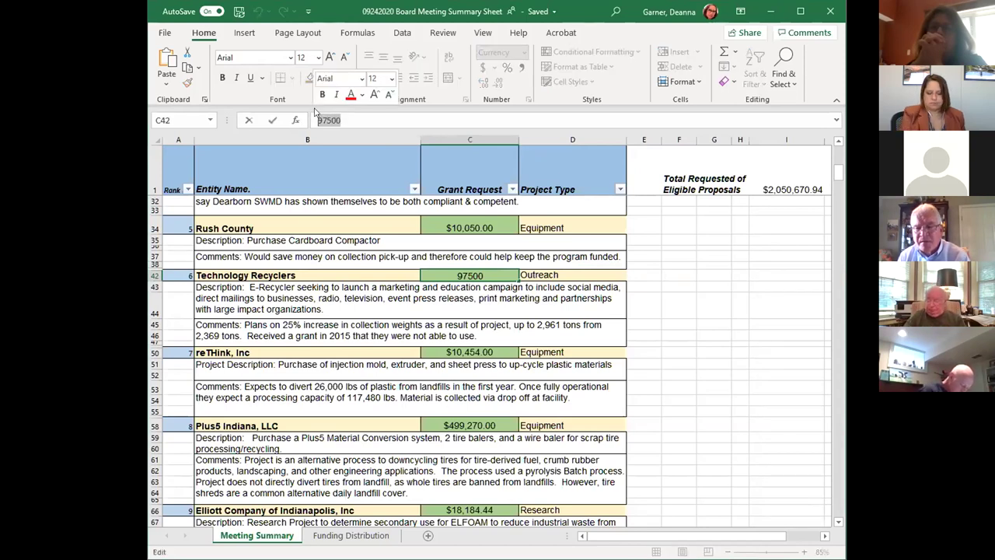
key("Return")
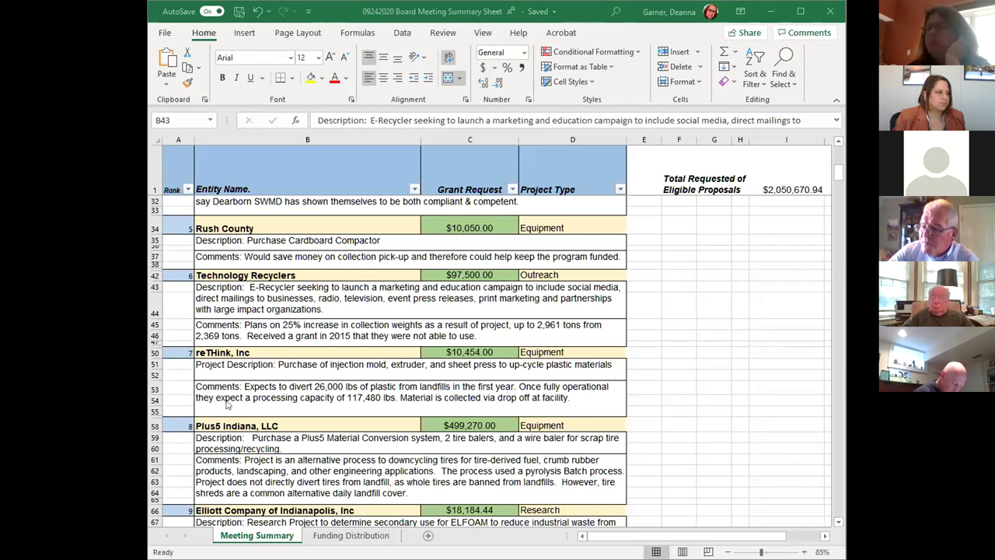
left_click(373, 535)
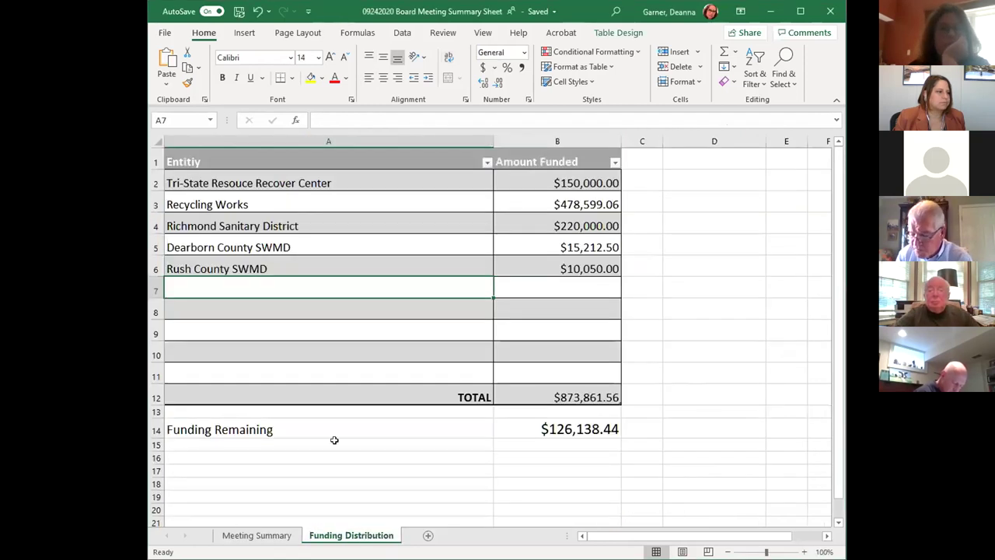
left_click(505, 285)
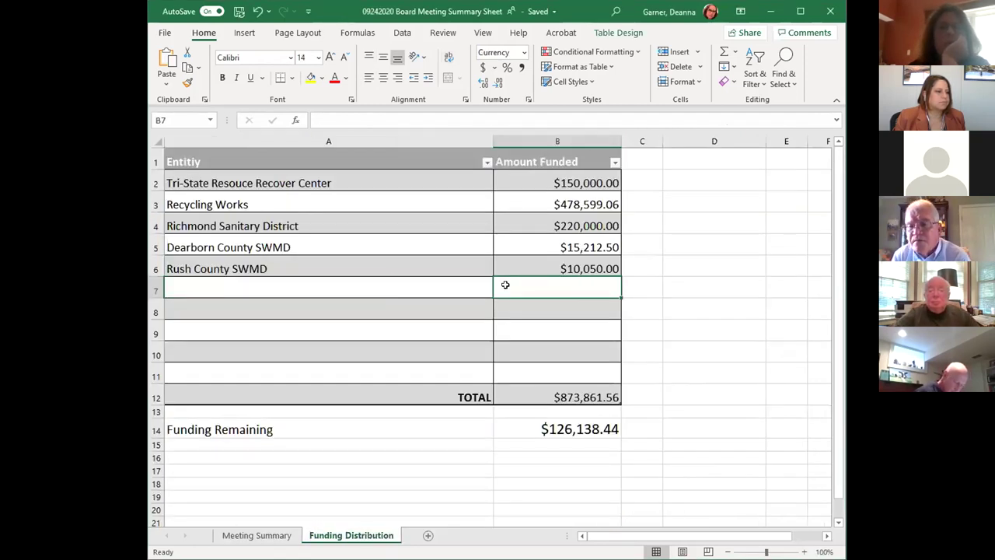
right_click(506, 285)
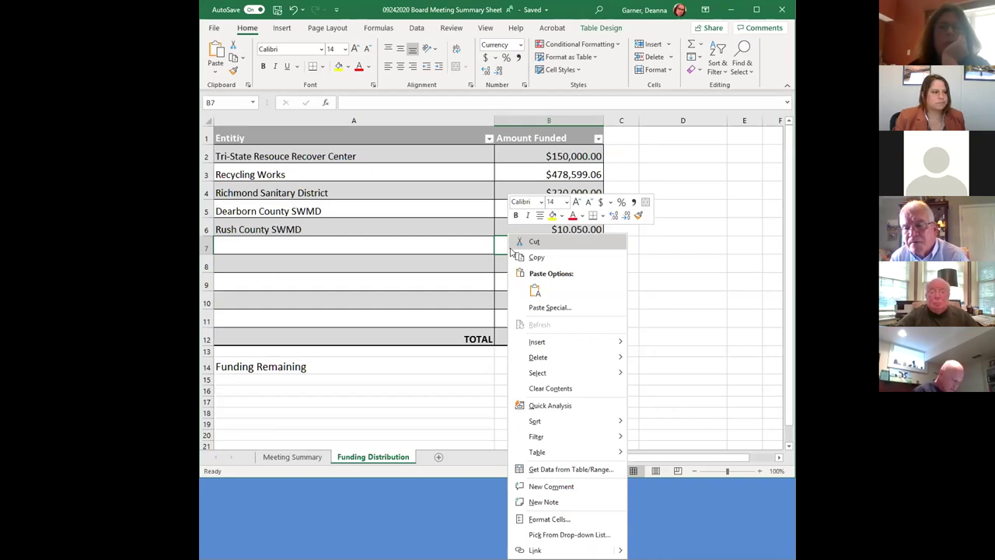
left_click(534, 290)
Enter "Technology Recyclers" as the sixth entity in cell A7, beside its funded amount.
left_click(295, 285)
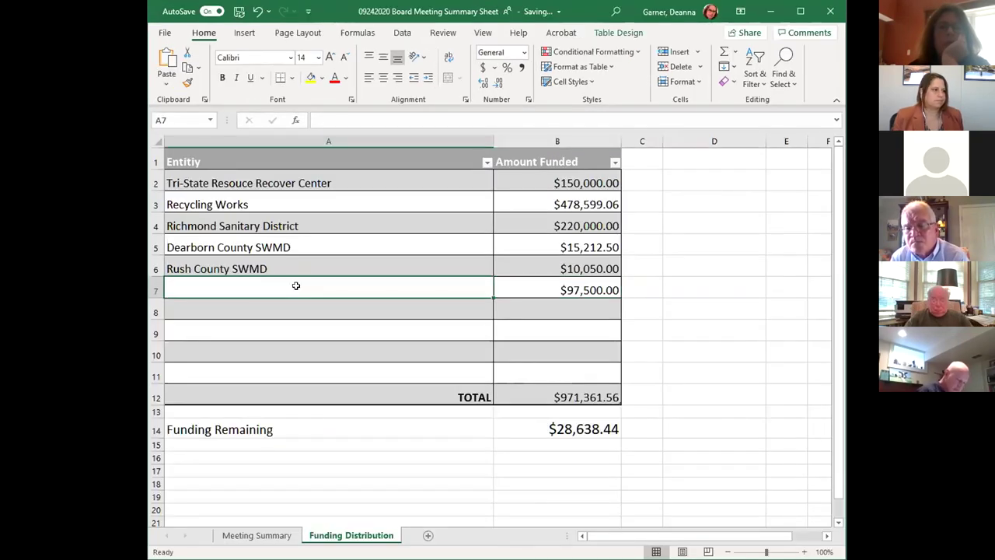
type("TEchnology Recyclers")
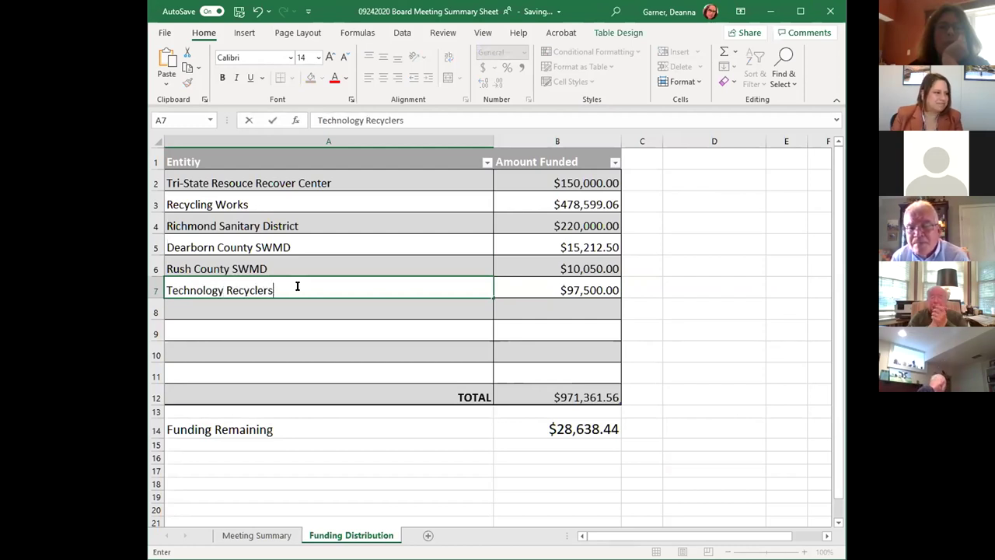
key("Return")
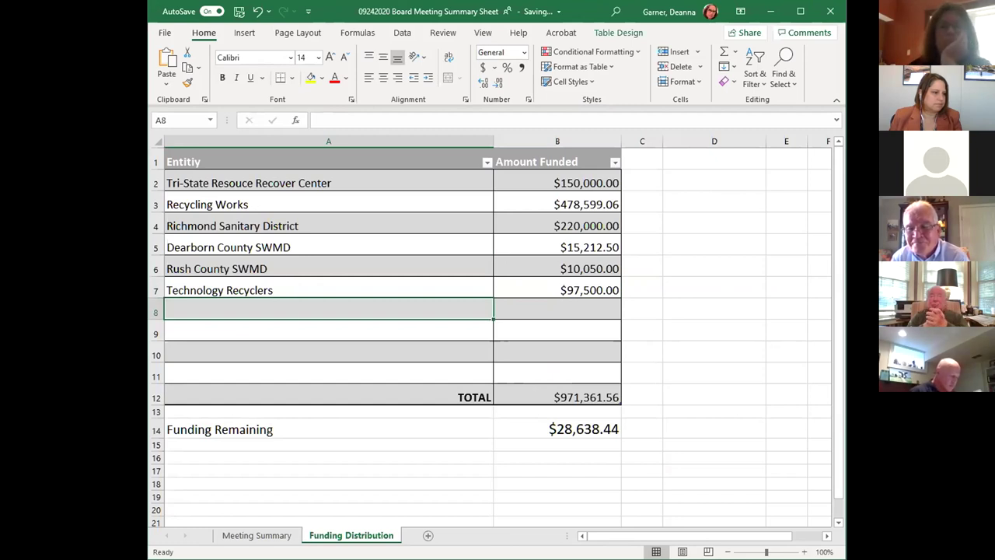
Compare the remaining funding with the next ranked proposals on the Meeting Summary sheet, from reTHink, Inc down to Dan Cristiani Excavating.
left_click(252, 535)
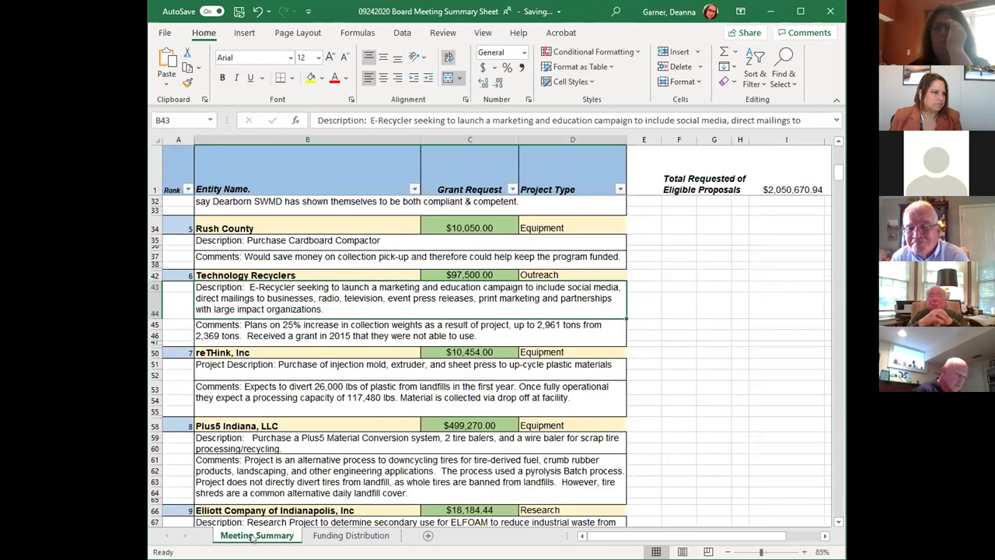
left_click(332, 535)
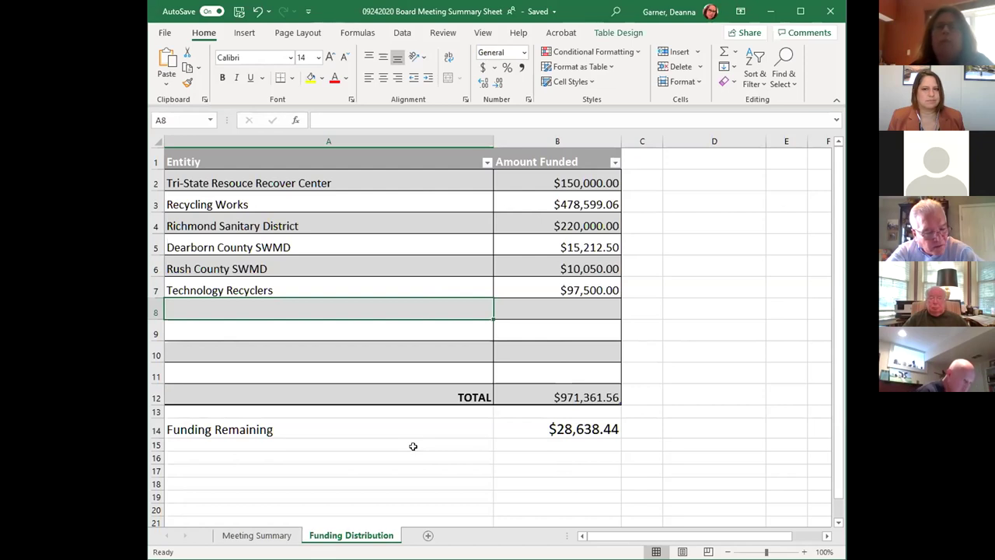
left_click(251, 537)
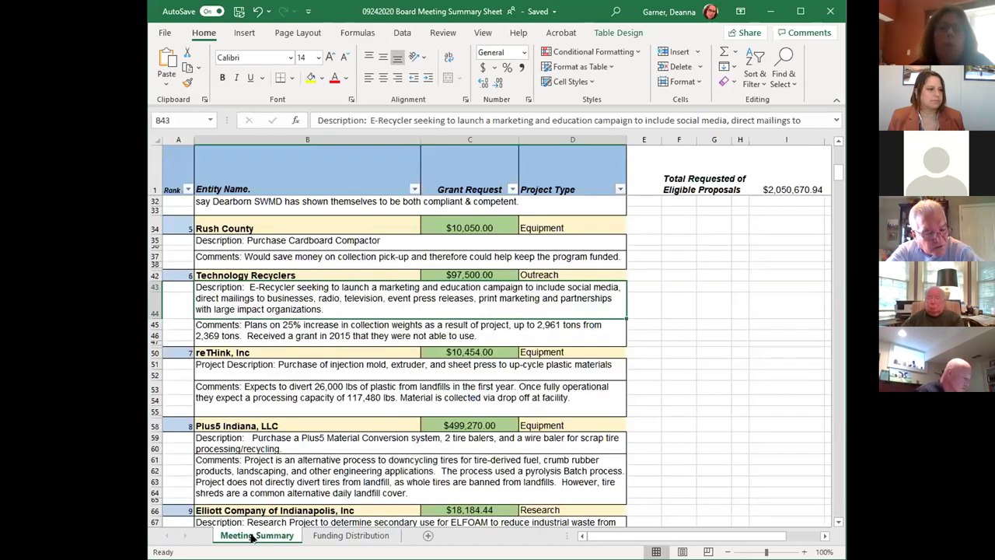
scroll(288, 354, "down", 2)
scroll(288, 356, "down", 2)
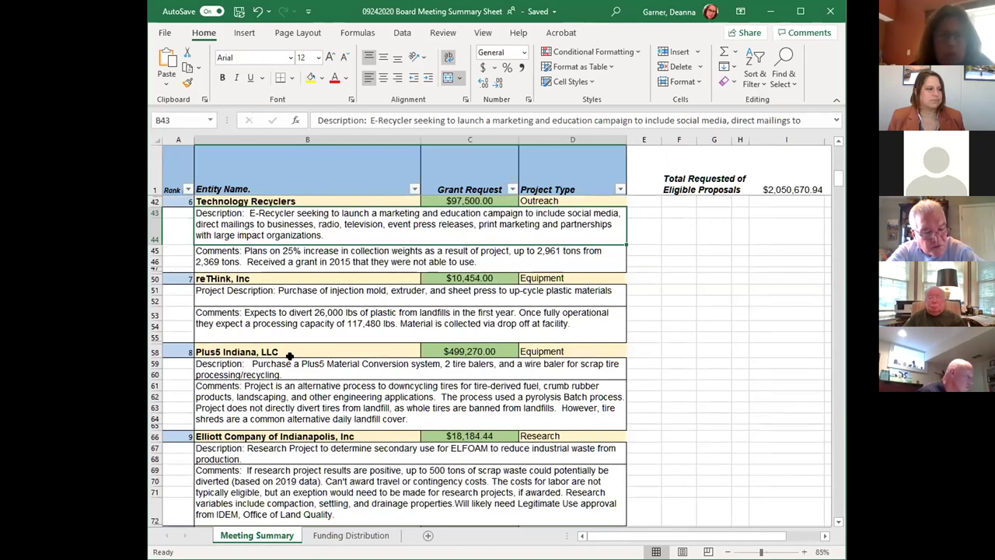
scroll(288, 356, "down", 2)
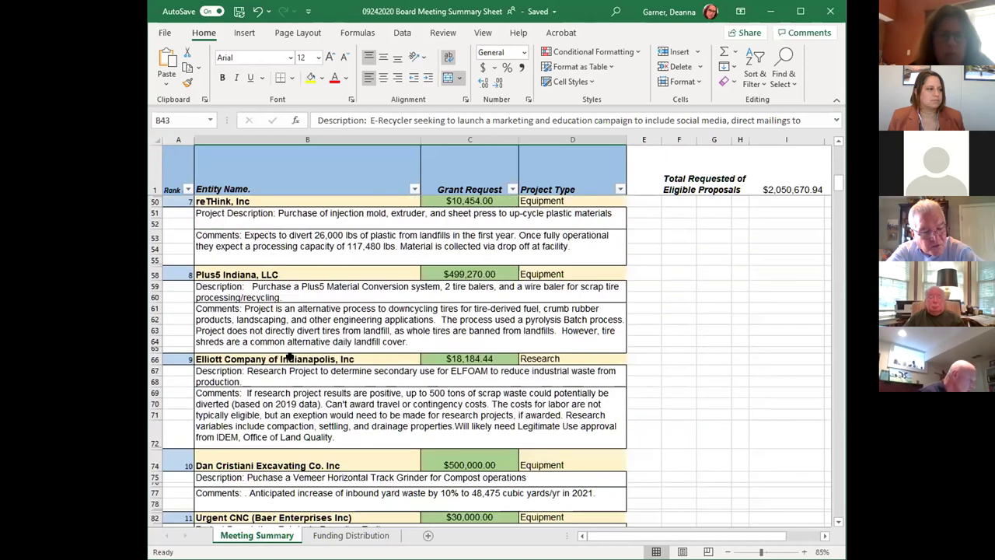
scroll(289, 356, "up", 1)
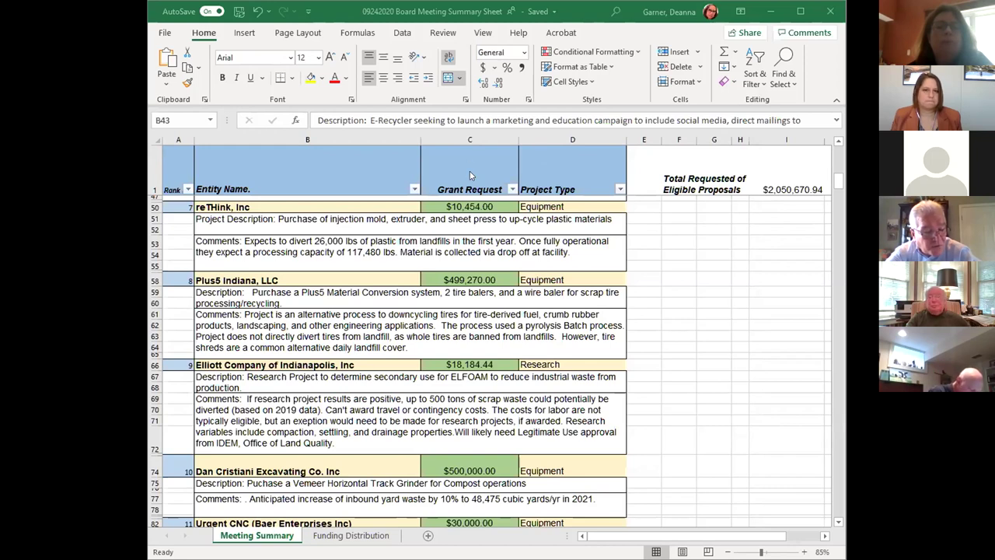
Transfer reTHink, Inc's grant request of 10454 from the Meeting Summary sheet into cell B8 of the Funding Distribution sheet.
left_click(451, 208)
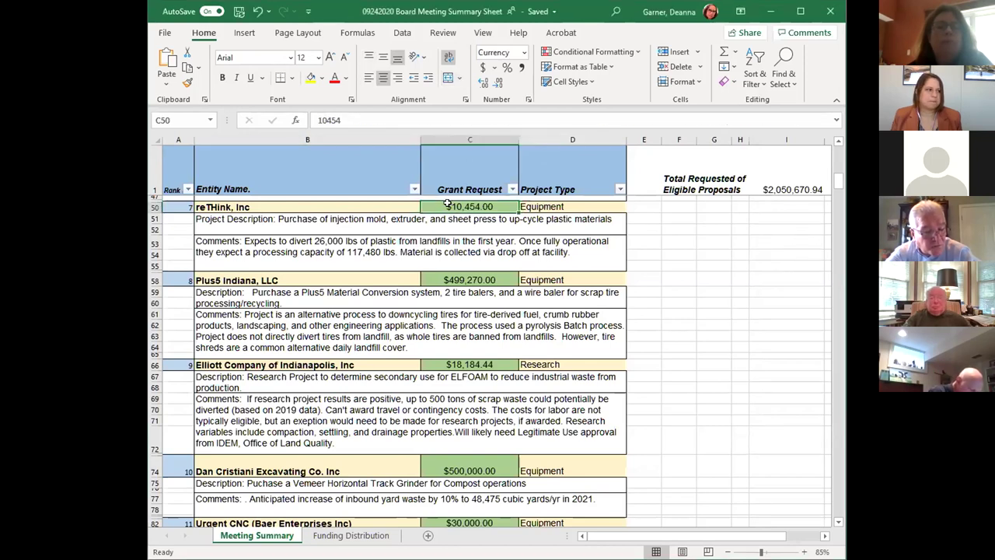
left_click_drag(342, 120, 300, 109)
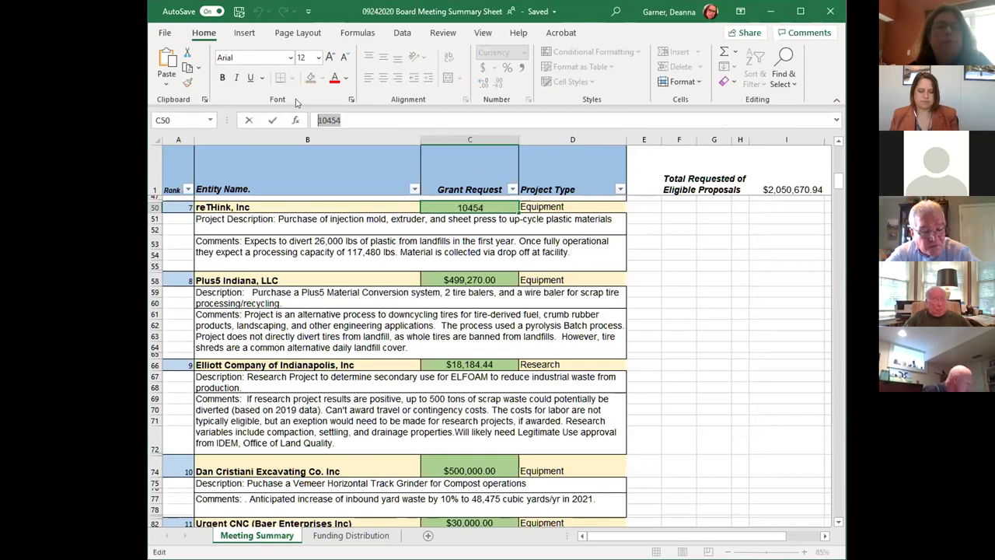
left_click(524, 228)
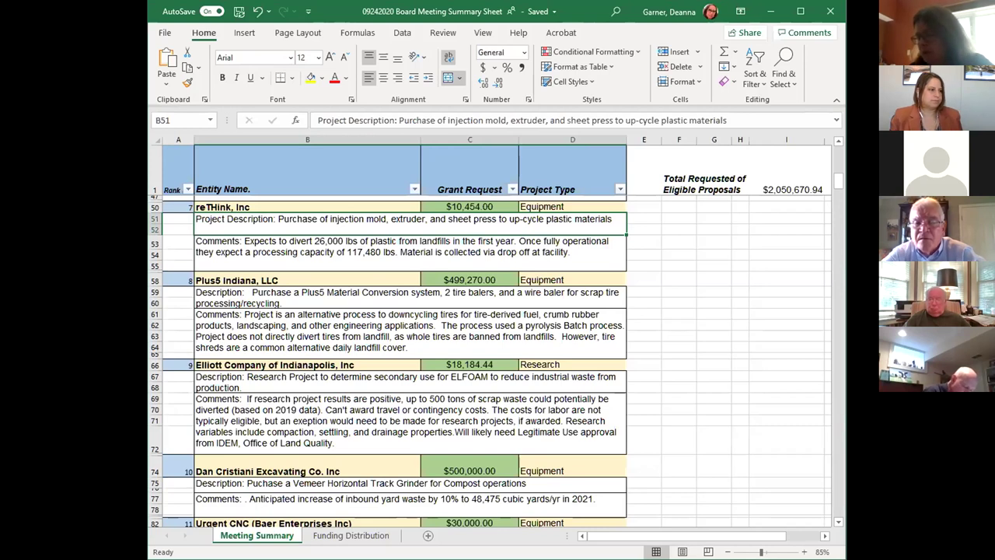
left_click(347, 536)
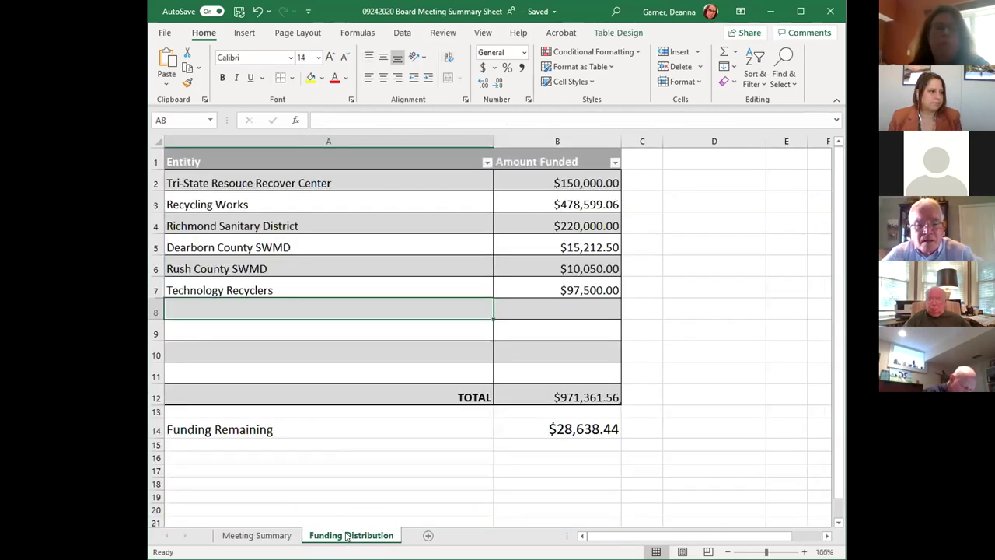
left_click(529, 311)
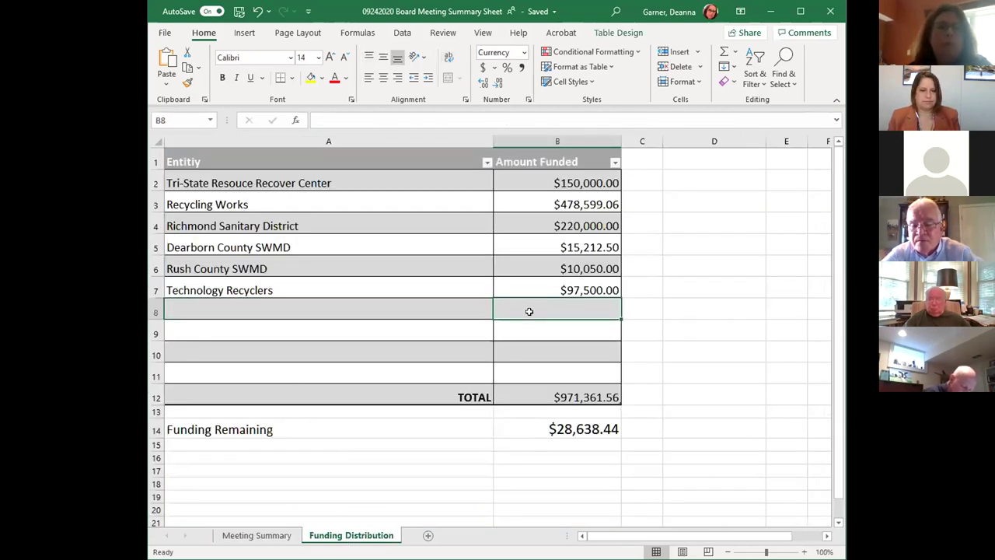
type("10454")
key("ctrl+Return")
Enter "ReTHink, Inc" as the seventh entity in cell A8, beside its funded amount.
left_click(399, 311)
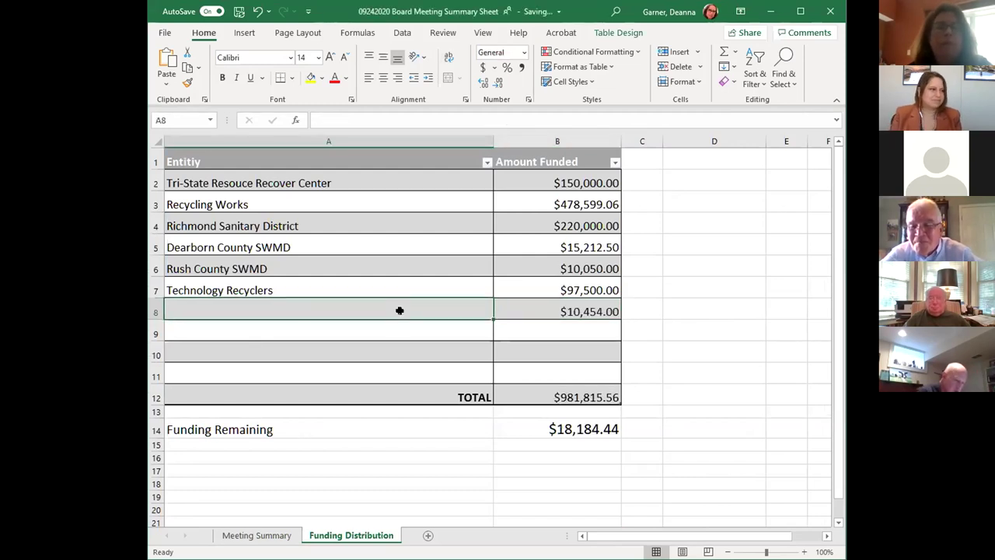
type("Recycling Works")
type("Th")
key("BackSpace")
type("Hink")
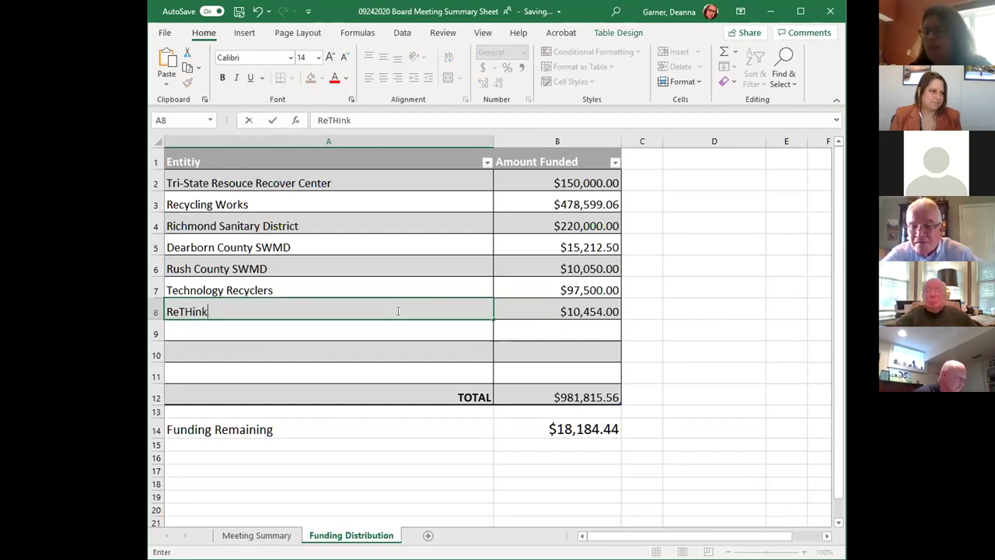
type(", Inc")
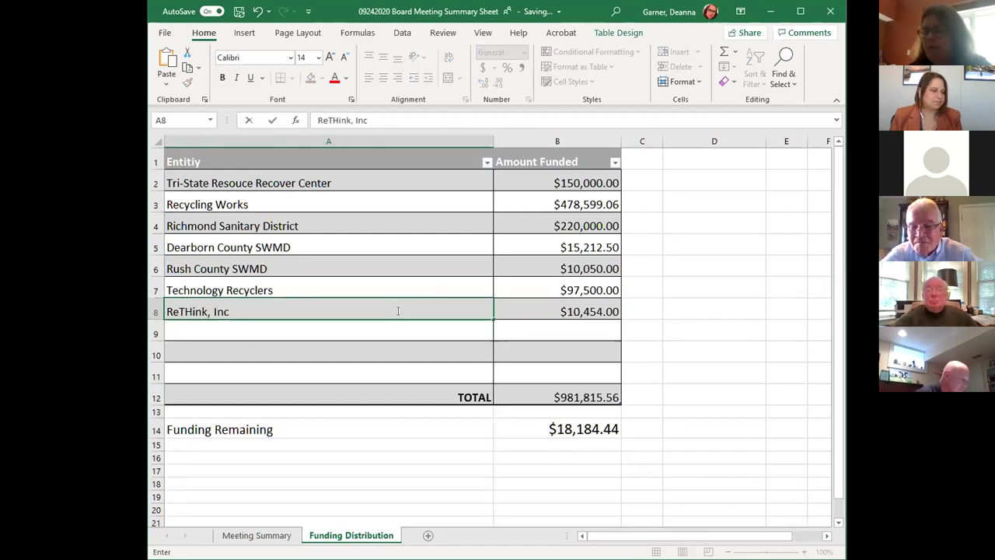
left_click(282, 327)
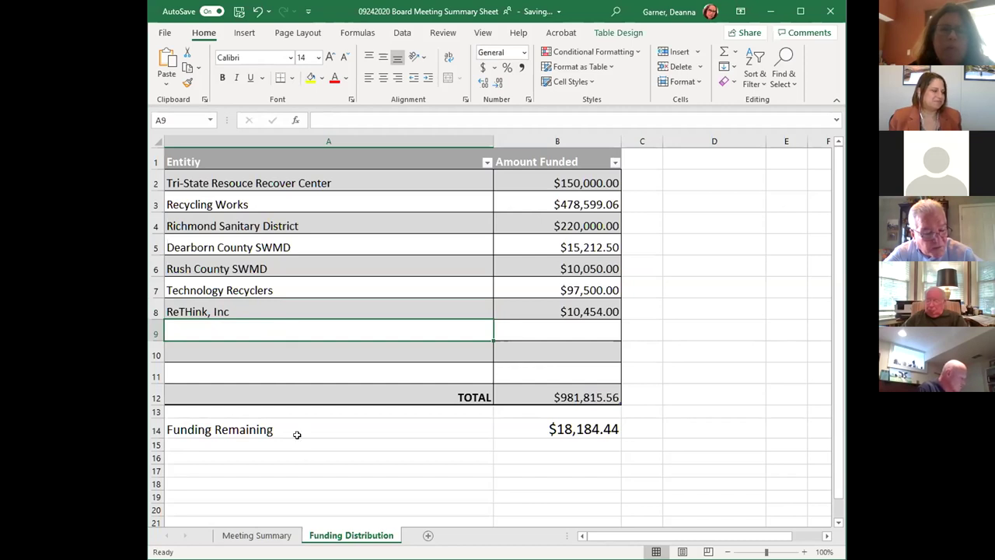
Return to the Meeting Summary sheet and examine the comments on the Elliott Company of Indianapolis research proposal.
left_click(256, 535)
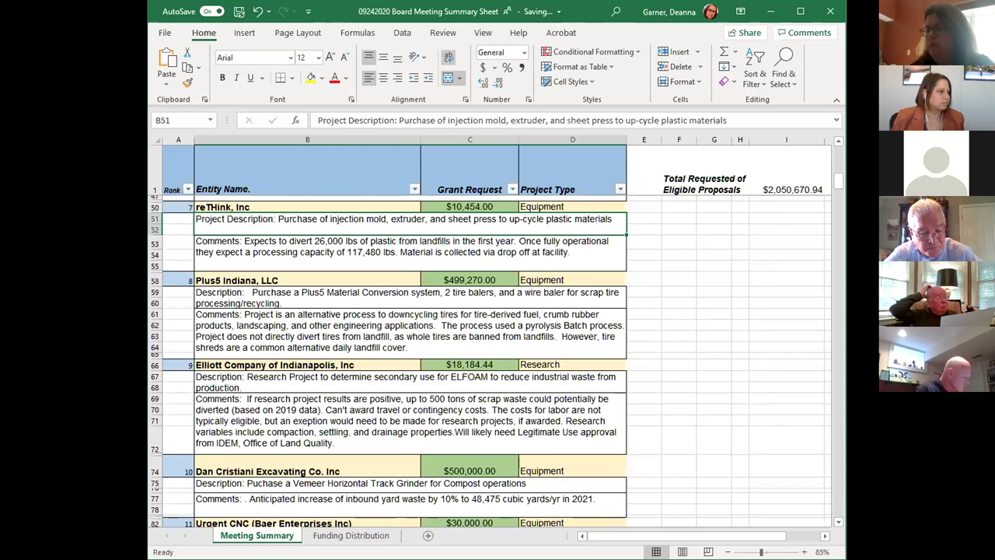
left_click(362, 421)
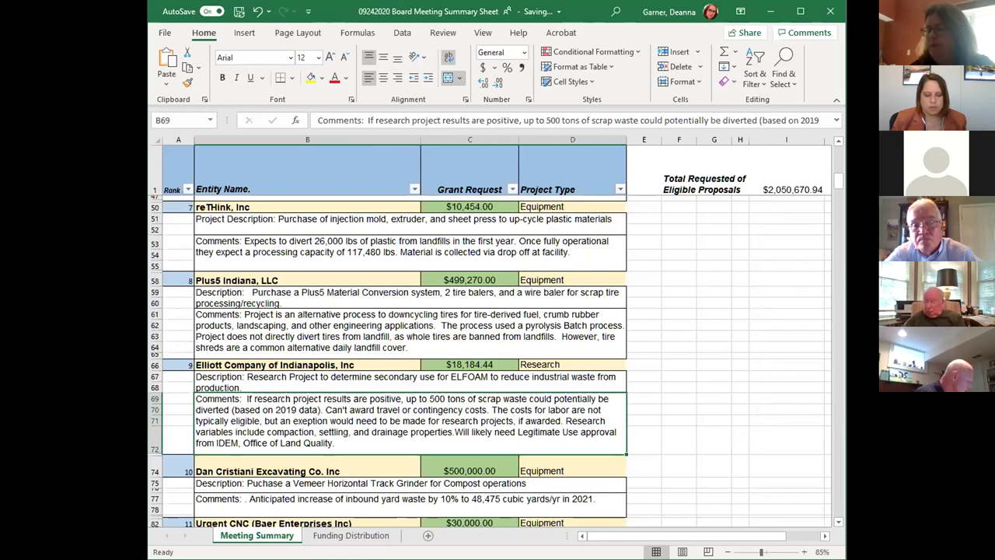
key("BackSpace")
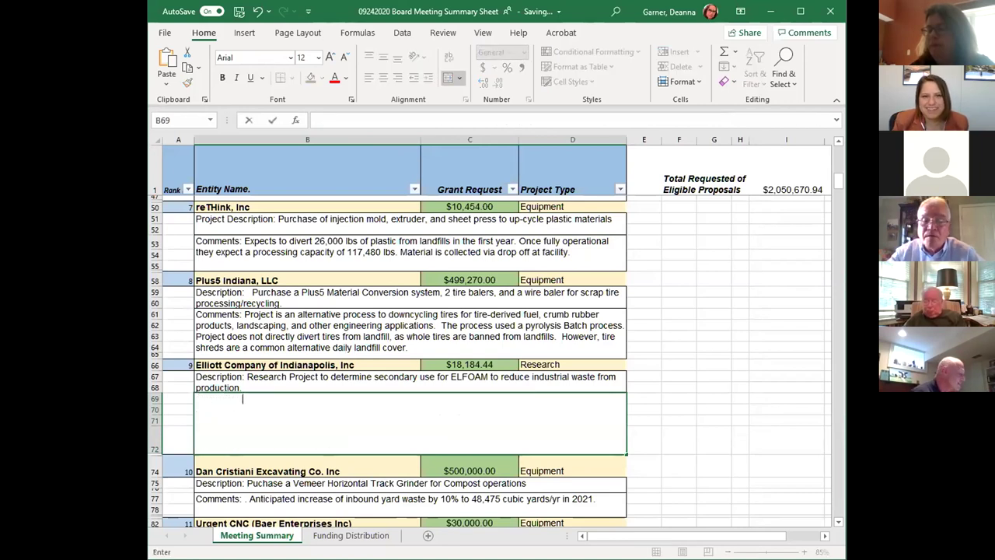
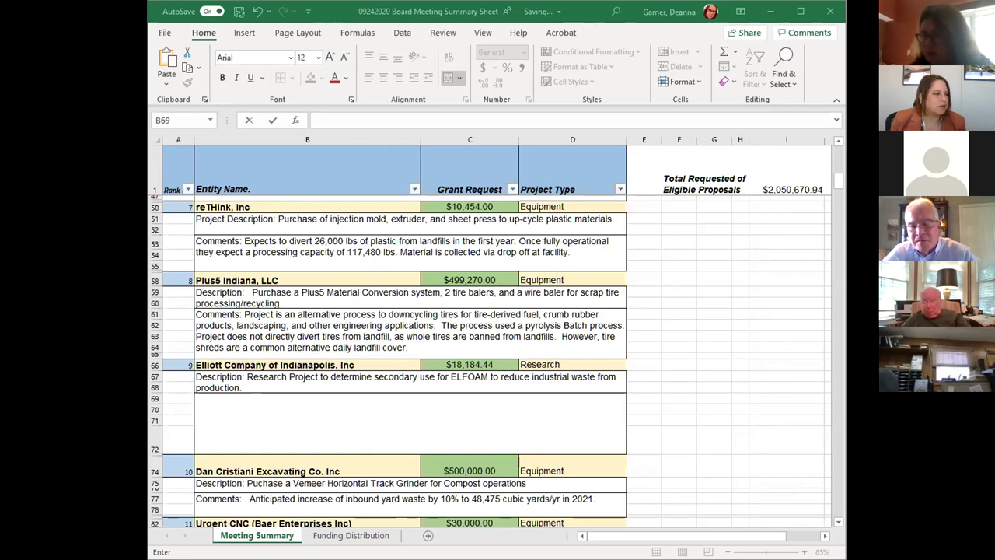
left_click(570, 9)
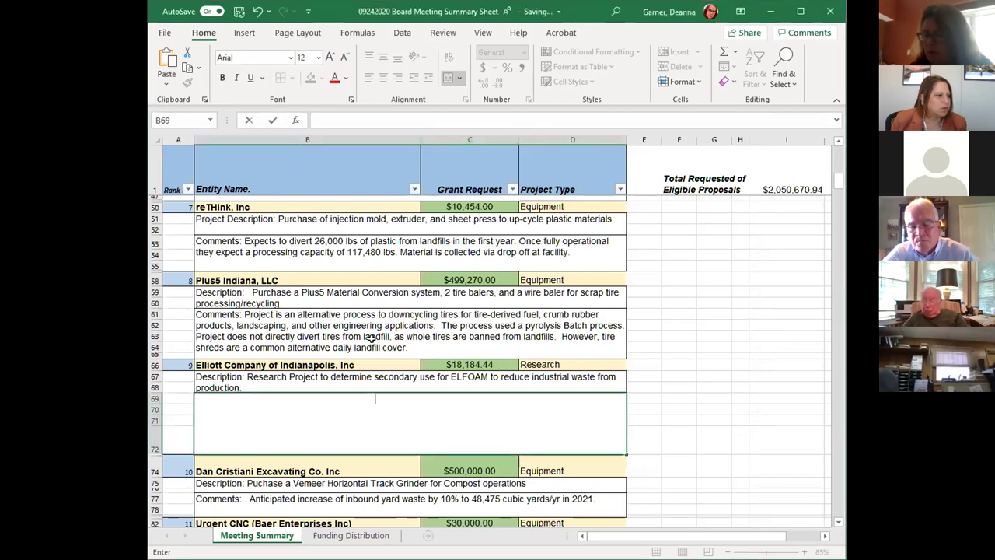
scroll(317, 350, "down", 1)
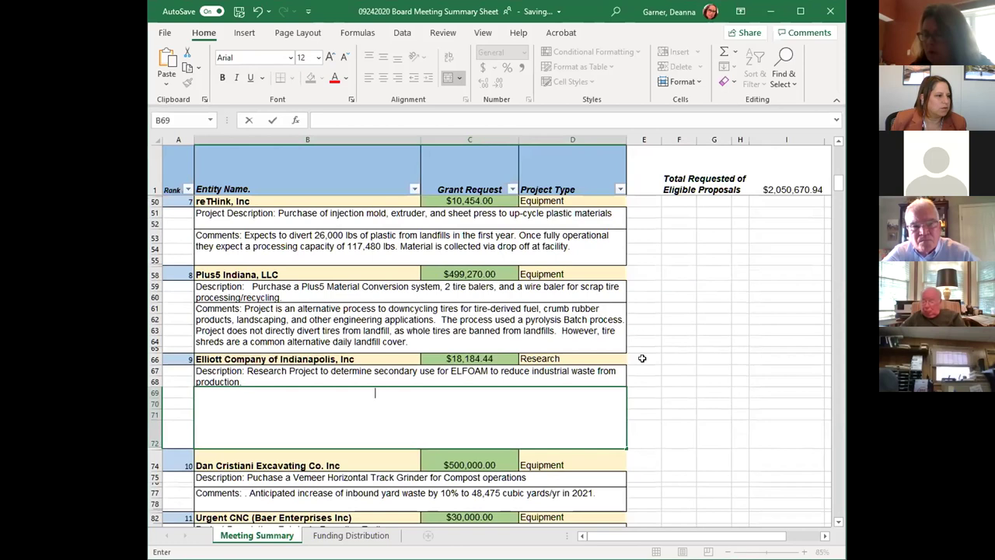
left_click(734, 345)
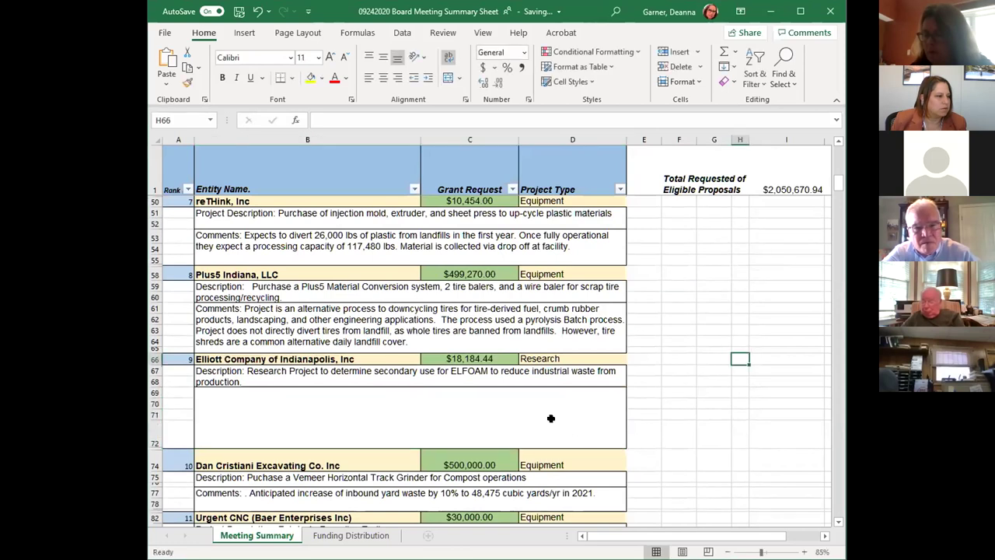
left_click(410, 417)
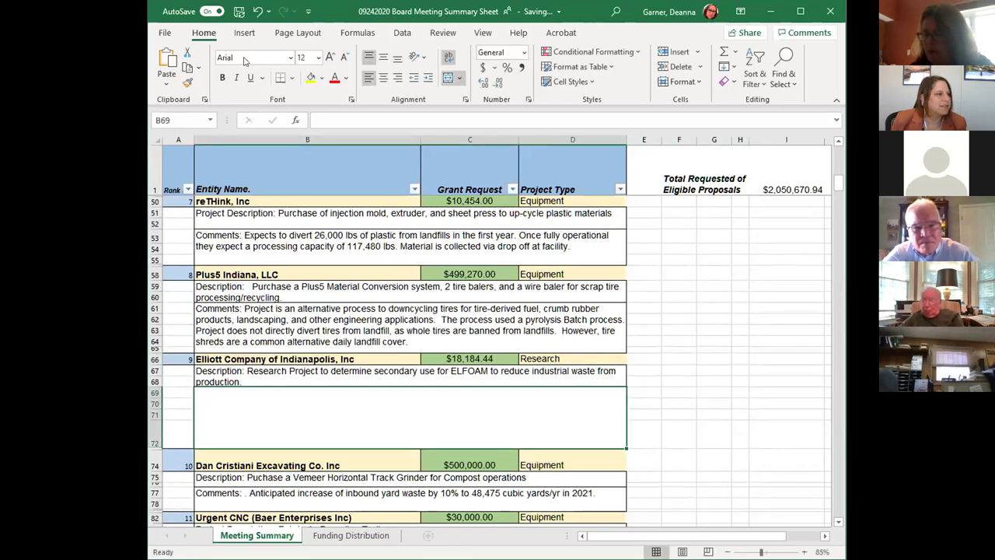
left_click(257, 11)
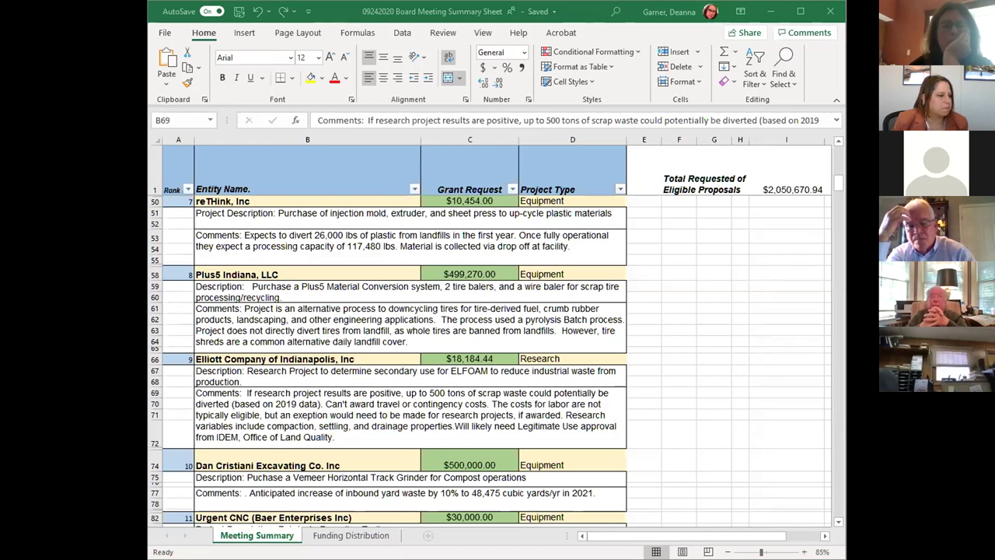
Switch to the ElliottCo.RMDPFY21Proposal.pdf in Teams and examine the detailed budget table on page 7, from the first item to the totals.
key("alt+Tab")
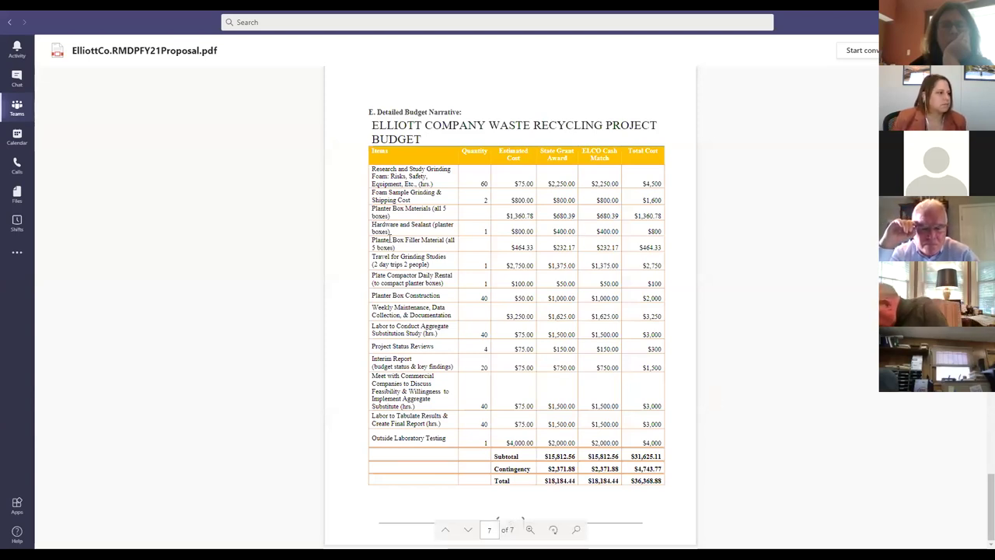
left_click(529, 529)
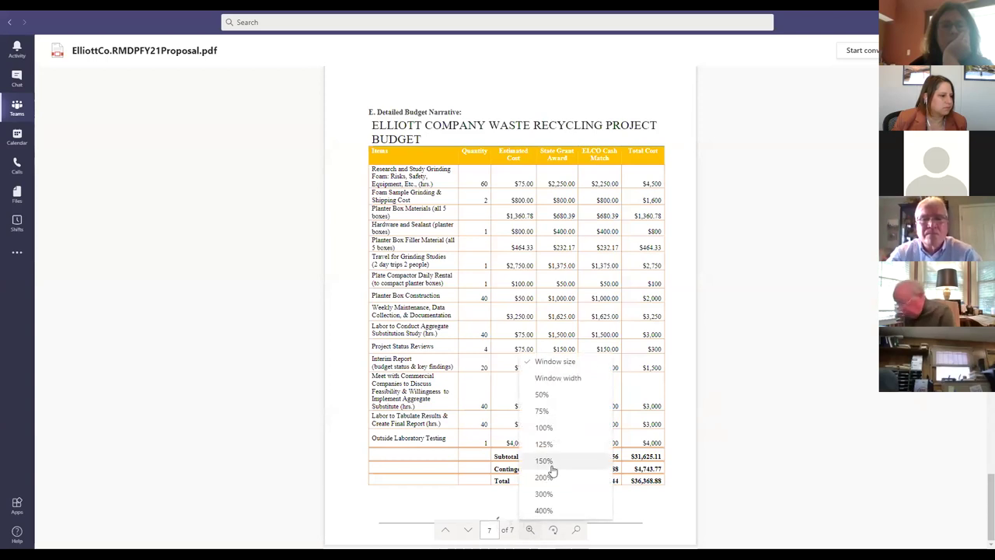
left_click(548, 462)
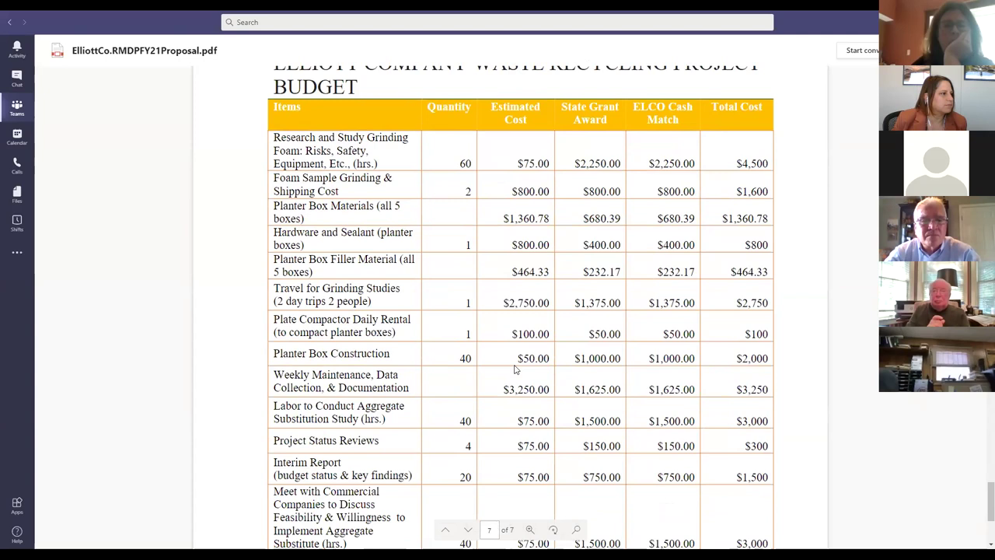
scroll(514, 369, "down", 1)
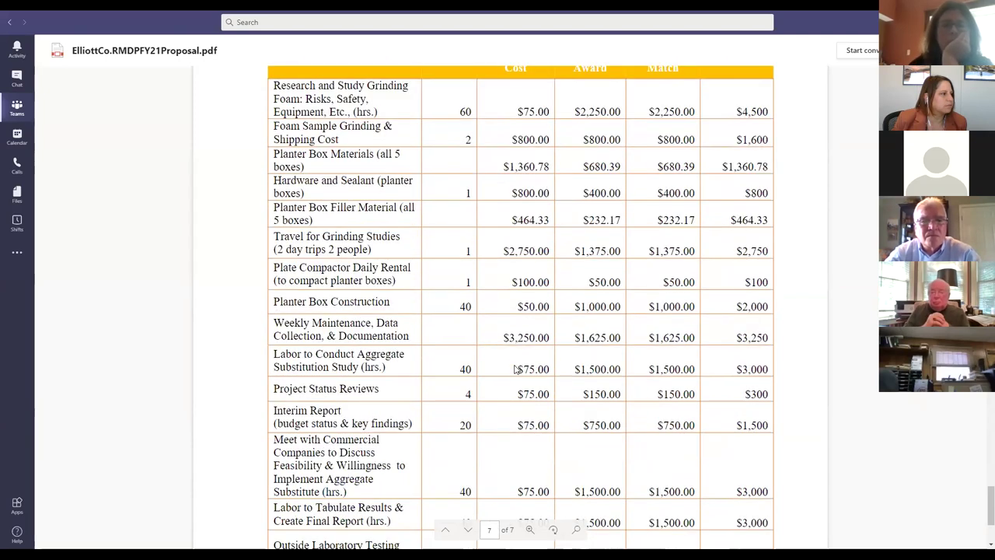
scroll(516, 369, "down", 2)
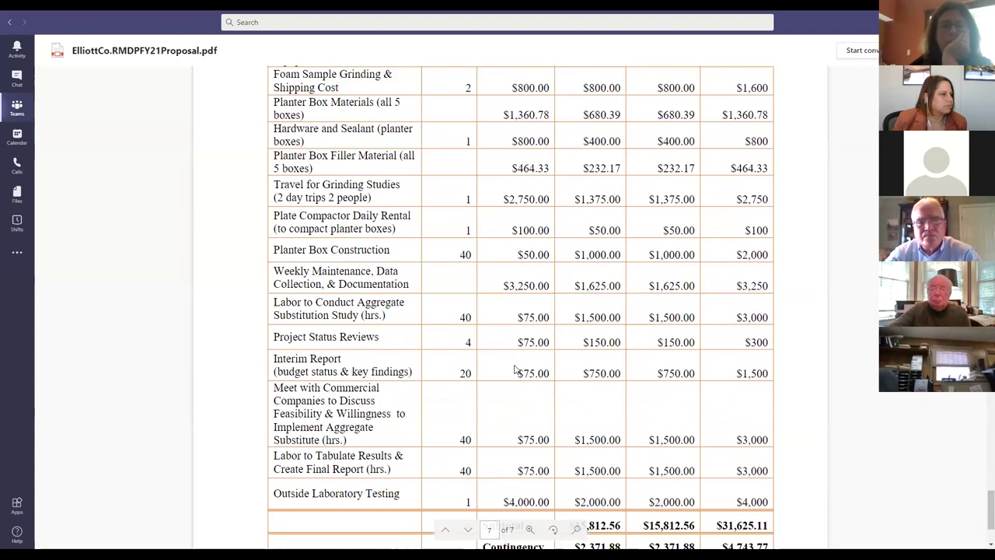
scroll(516, 369, "down", 2)
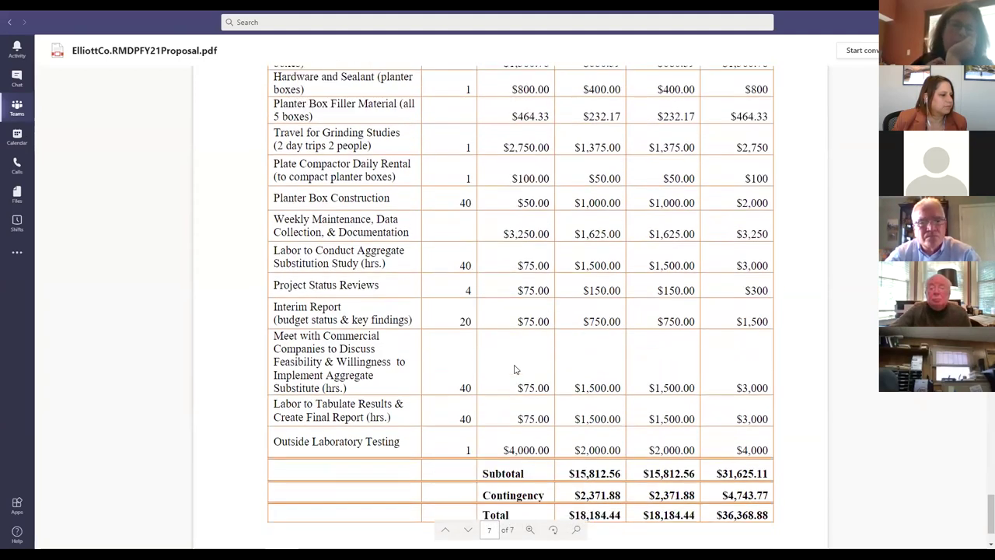
left_click(530, 529)
left_click(558, 451)
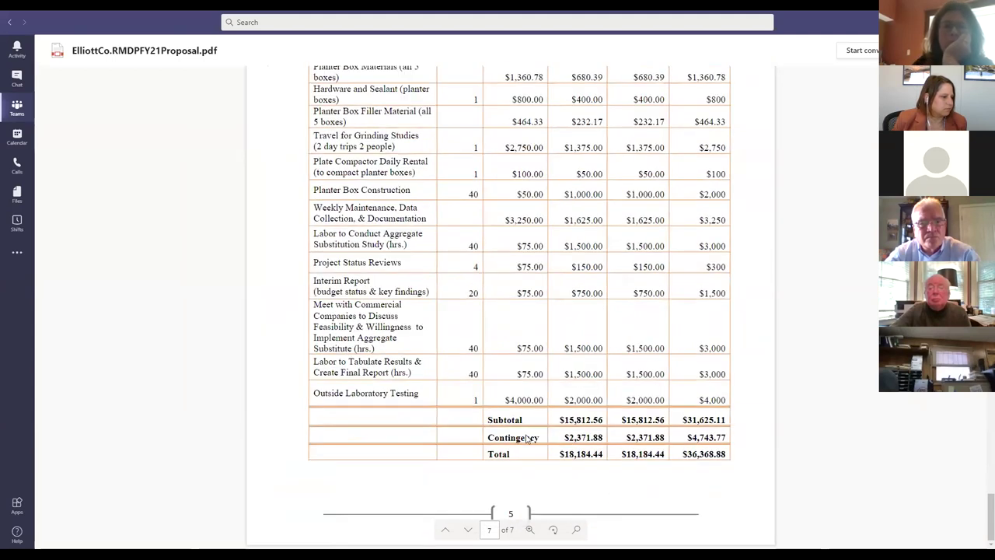
scroll(529, 437, "up", 4)
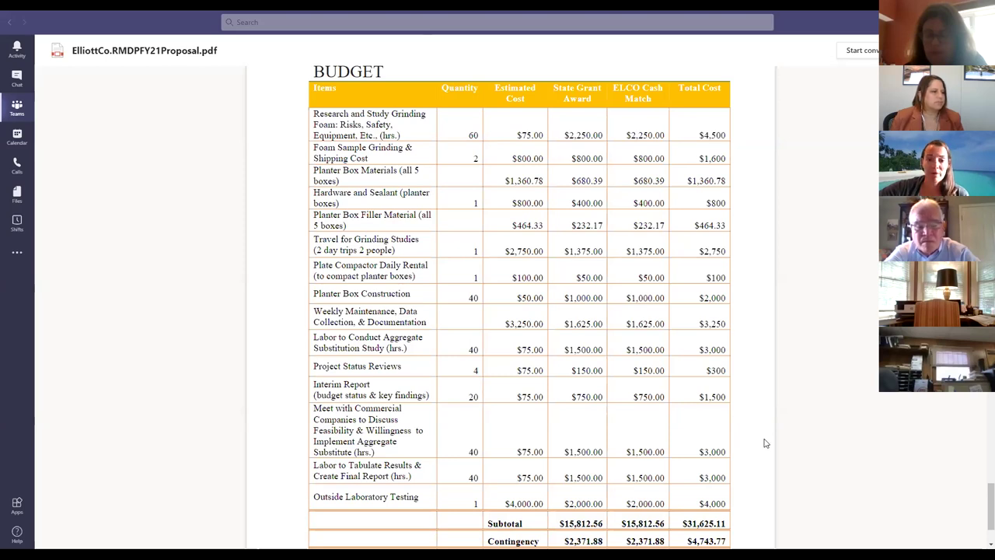
Switch back to Excel and record "Elliott Co" in cell A9 of Funding Distribution, with its grant request of 18184.44 from Meeting Summary in B9.
key("alt+Tab")
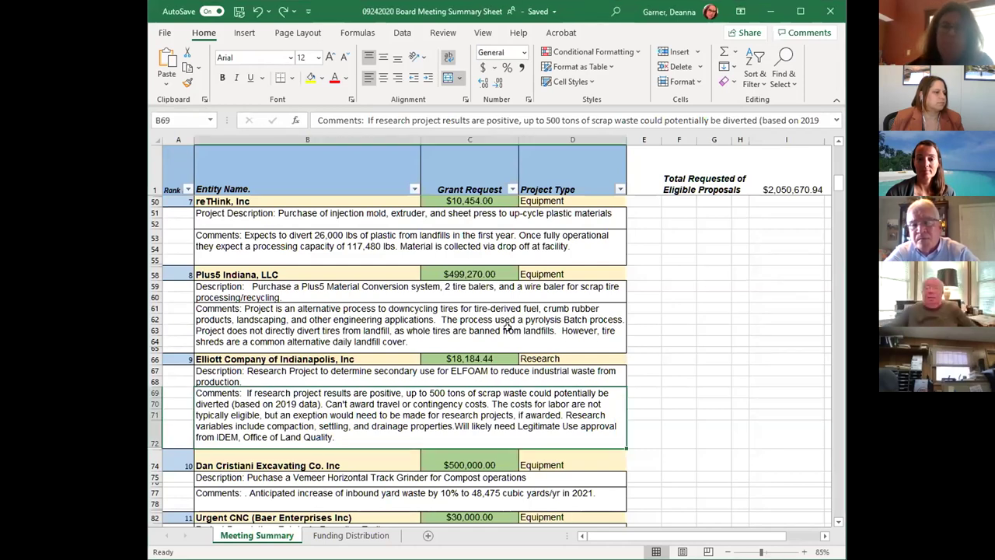
scroll(506, 325, "down", 3)
scroll(506, 326, "down", 2)
scroll(506, 326, "up", 1)
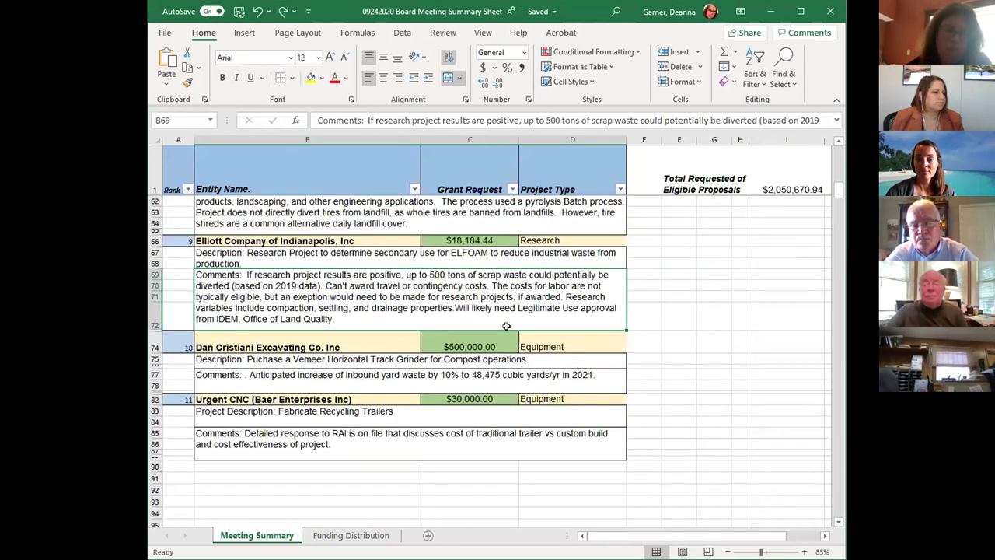
left_click(454, 241)
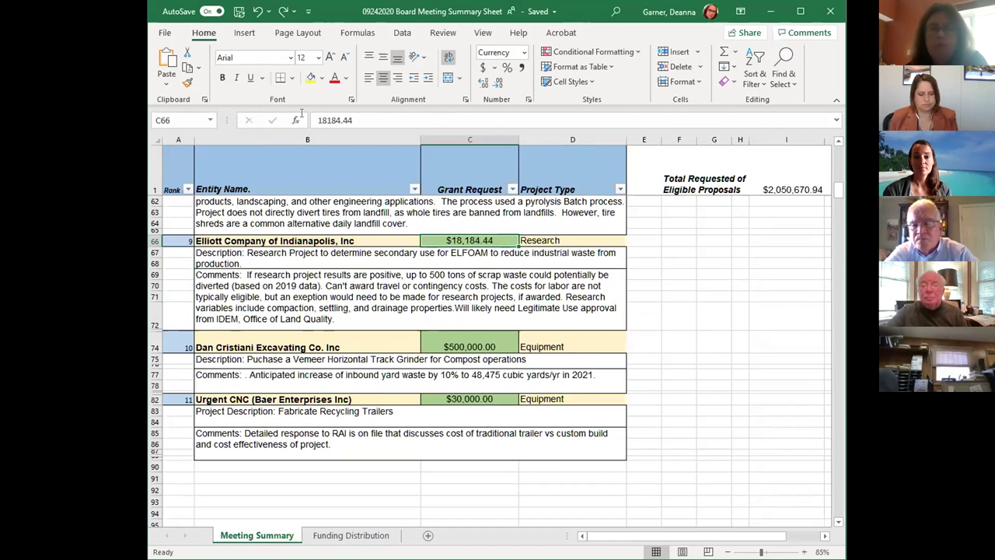
double_click(327, 119)
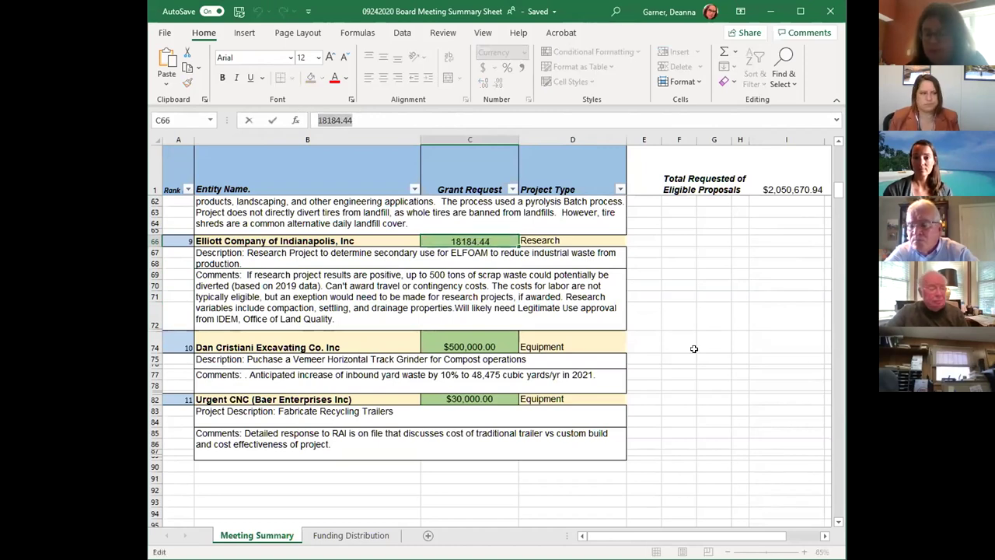
key("Return")
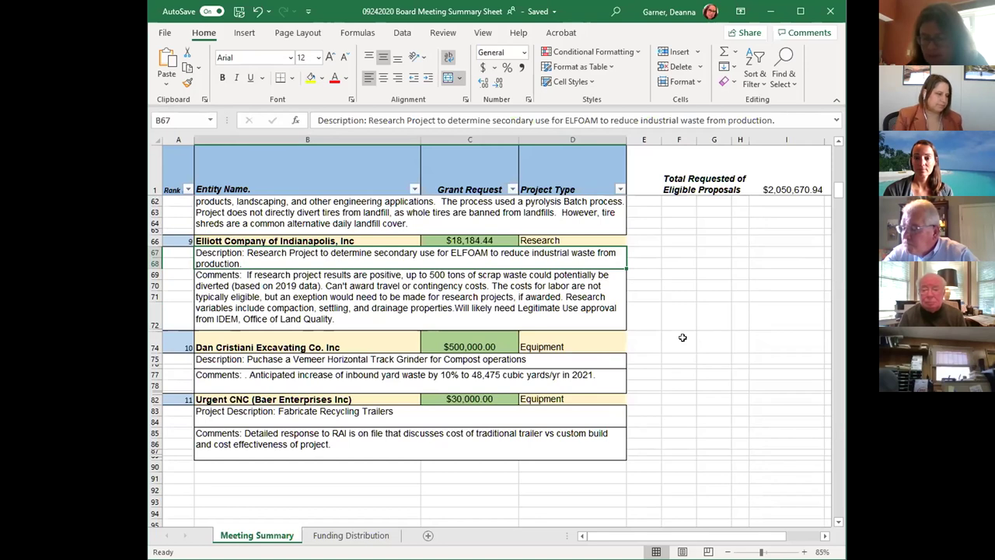
left_click(350, 536)
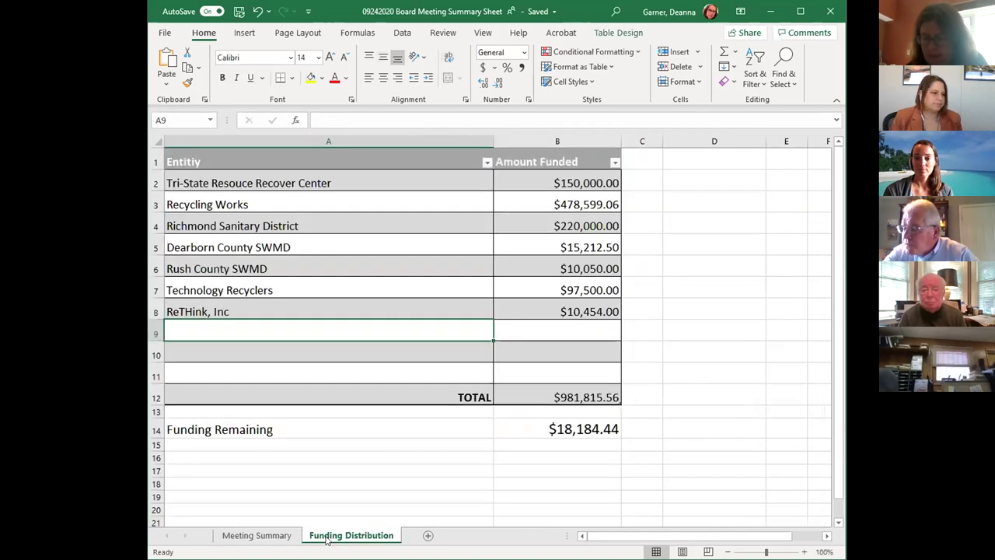
left_click(570, 332)
type("$18,184.44")
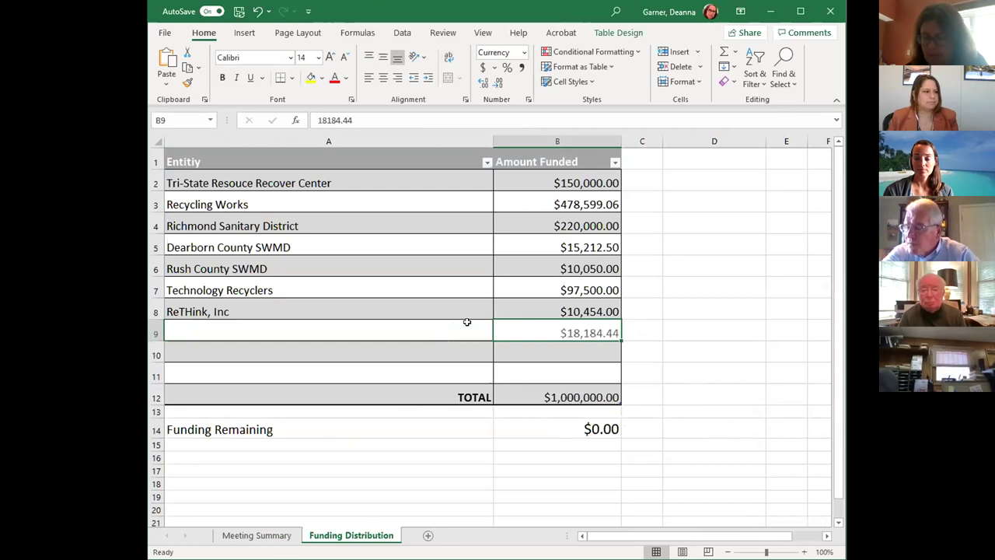
left_click(412, 335)
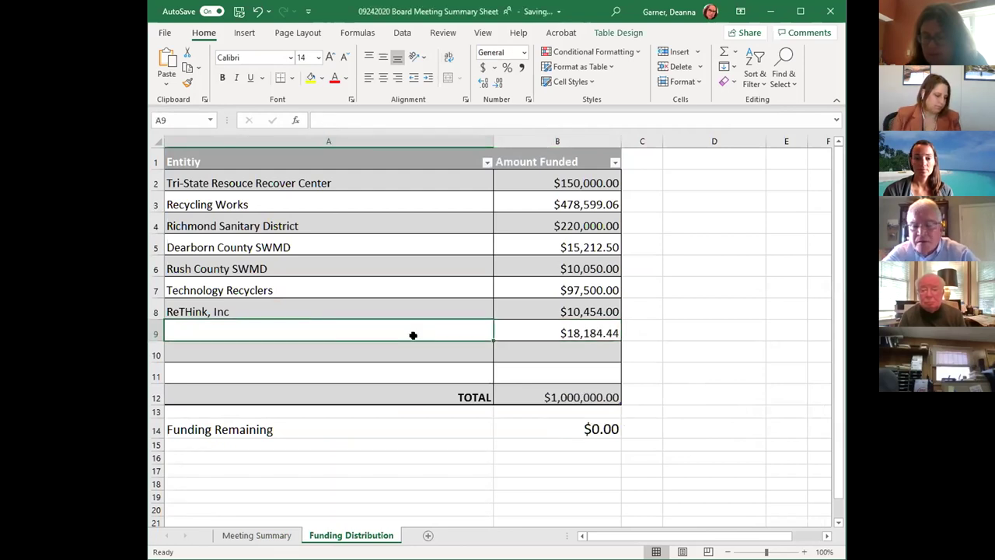
type("Elliott Co")
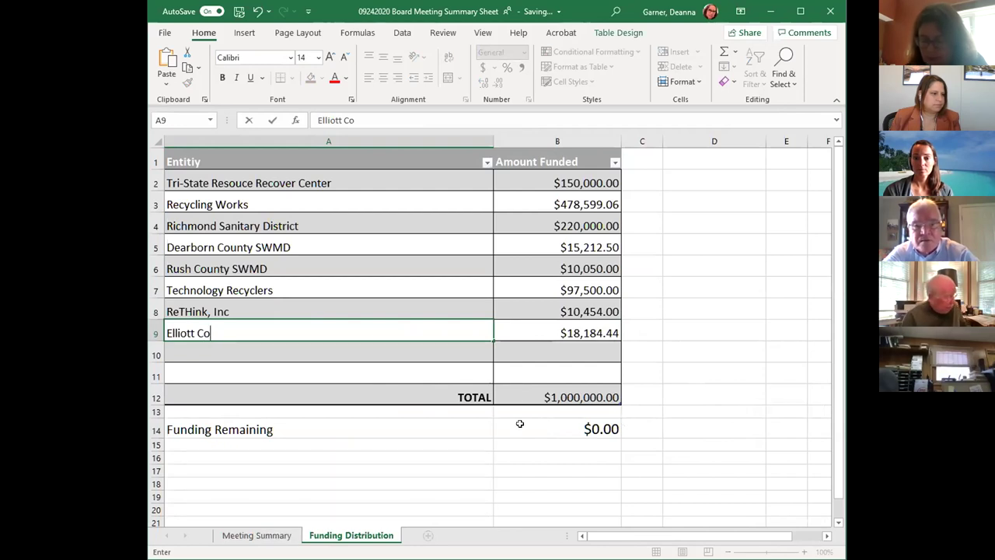
Highlight the Funding Remaining amount in cell B14 with a yellow fill.
left_click(589, 427)
left_click(311, 79)
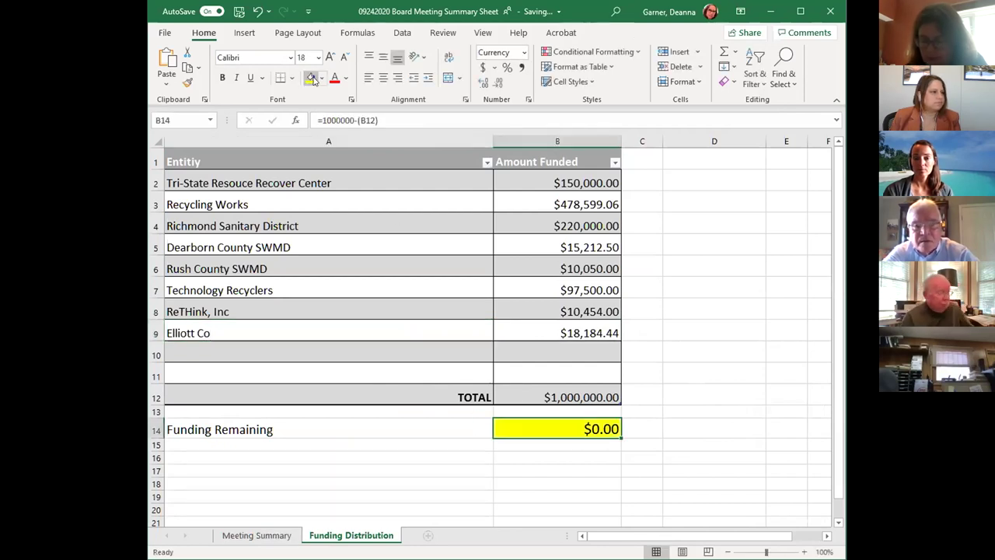
left_click(536, 486)
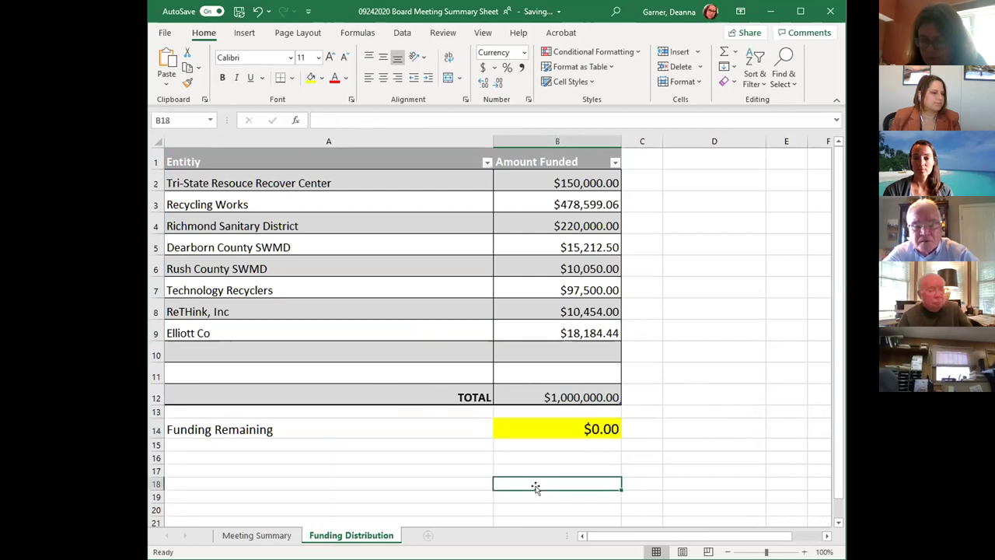